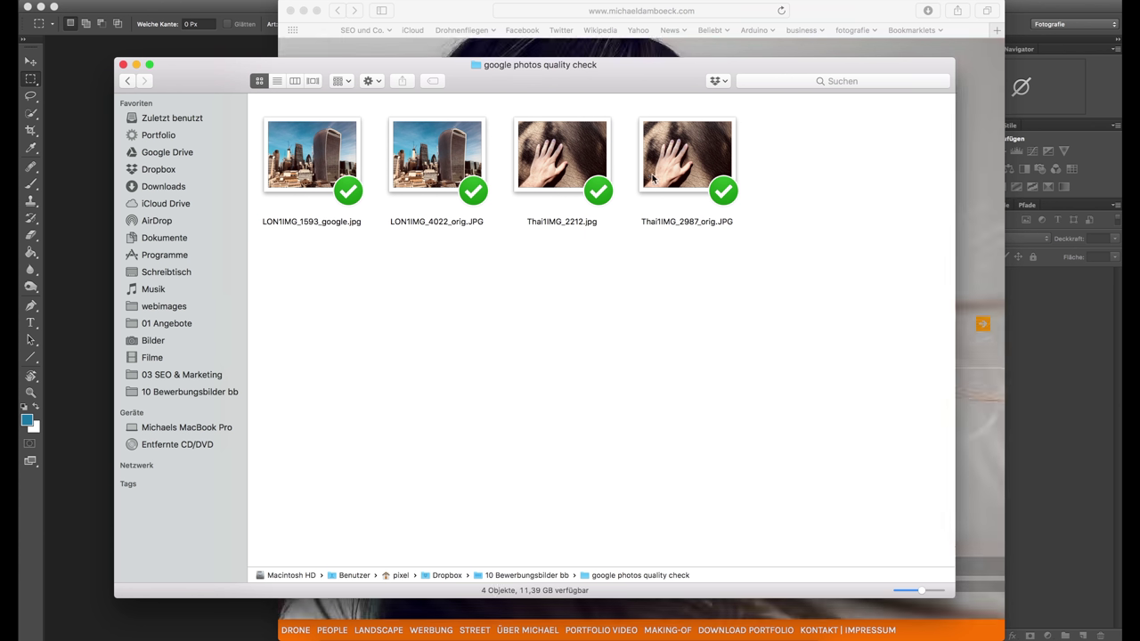
# Quick Look LON1IMG_4022_orig.JPG and Thai1IMG_2987_orig.JPG full size, then close the preview
pyautogui.moveTo(206, 75); pyautogui.dragTo(197, 78)
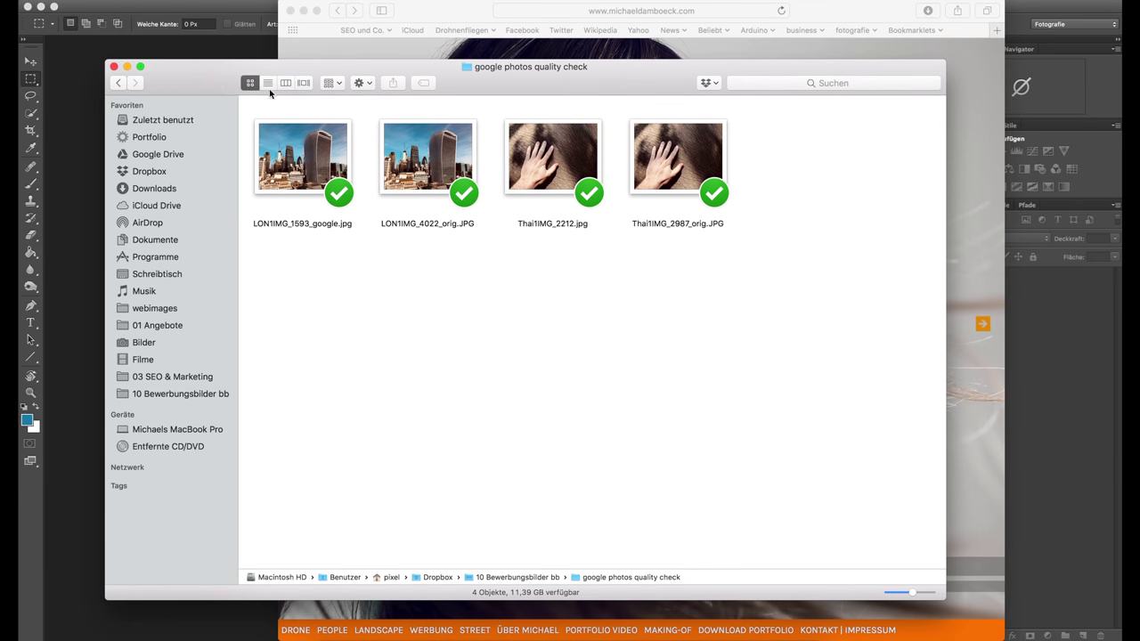
pyautogui.click(408, 167)
pyautogui.press('space')
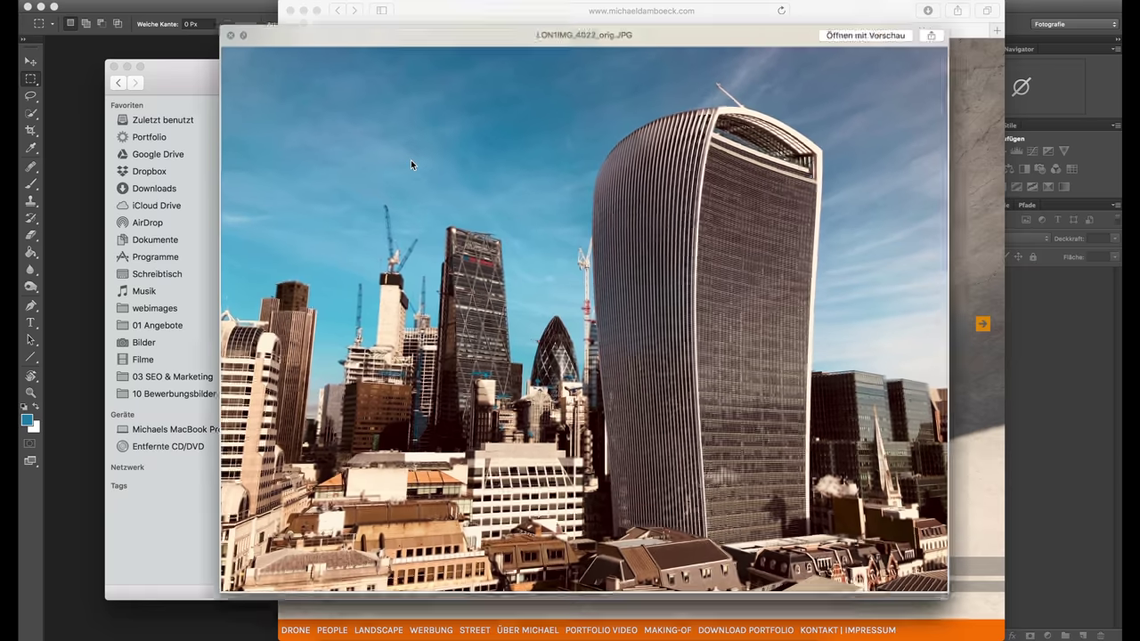
pyautogui.press('Right')
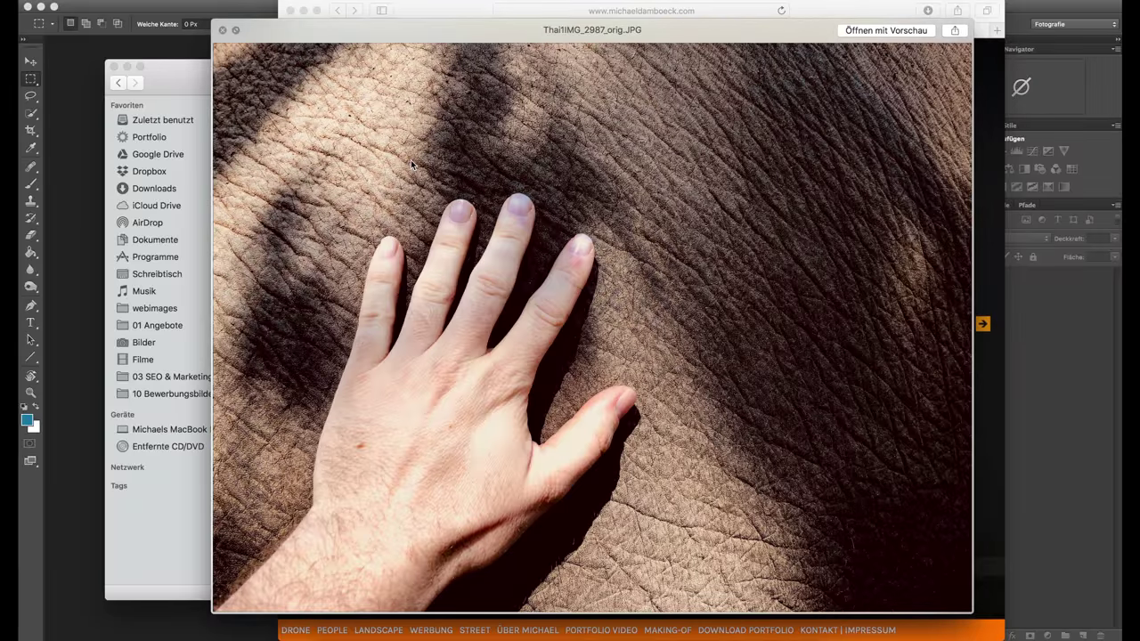
pyautogui.press('space')
pyautogui.press('Left')
pyautogui.press('Left')
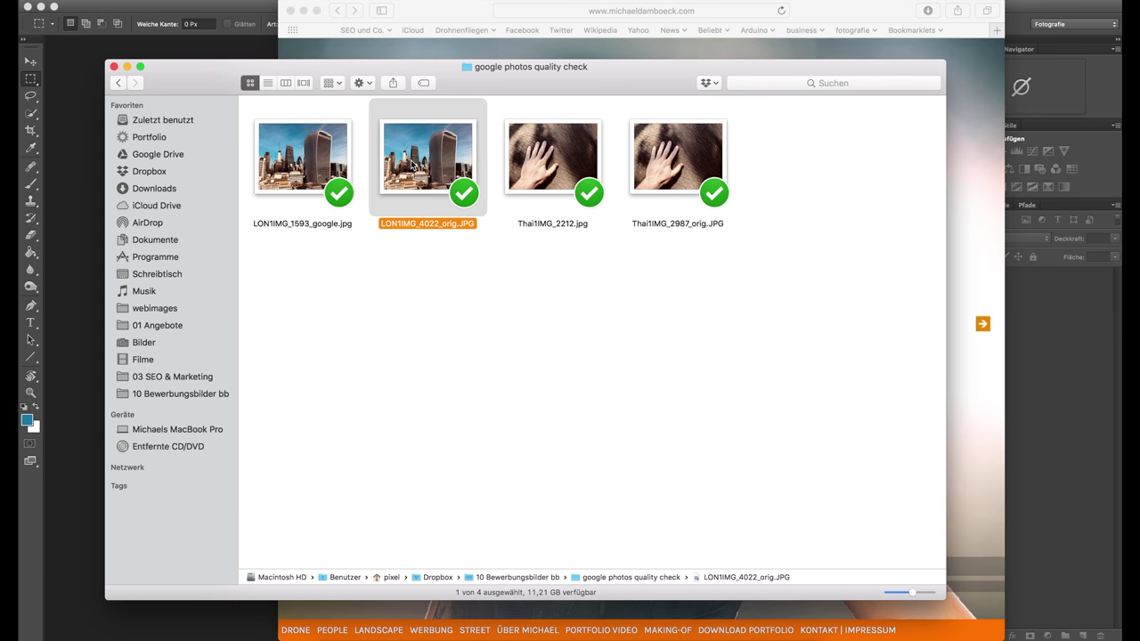
# Open both London photos in Photoshop, converting the Google copy's colours and keeping the original's Display P3 profile
pyautogui.keyDown('shift'); pyautogui.click(321, 174); pyautogui.keyUp('shift')
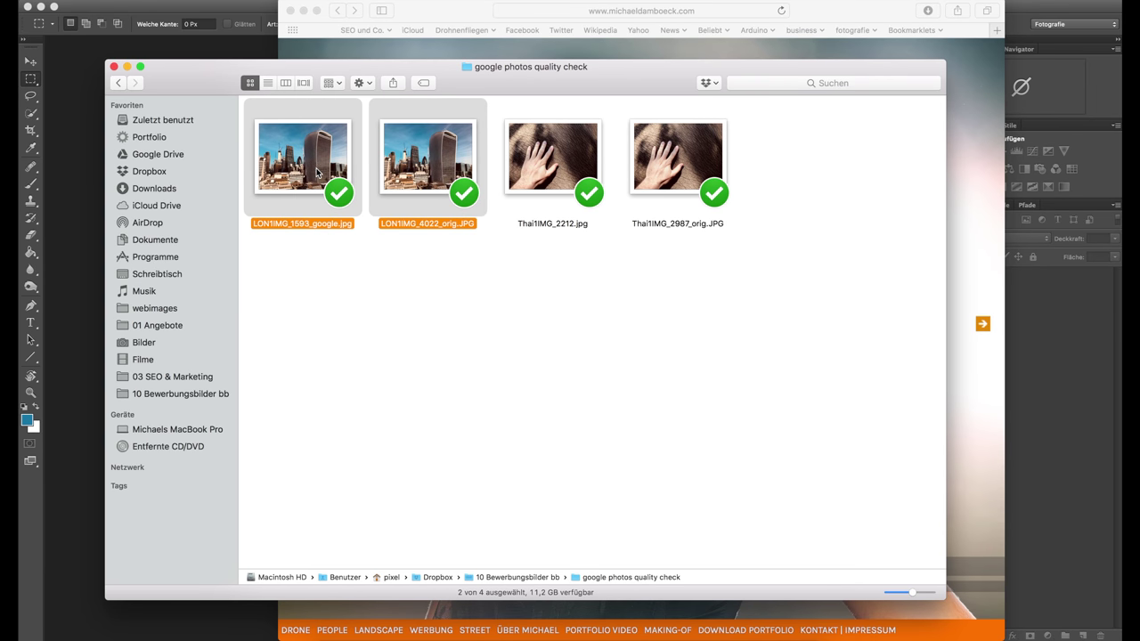
pyautogui.moveTo(318, 174); pyautogui.dragTo(661, 635)
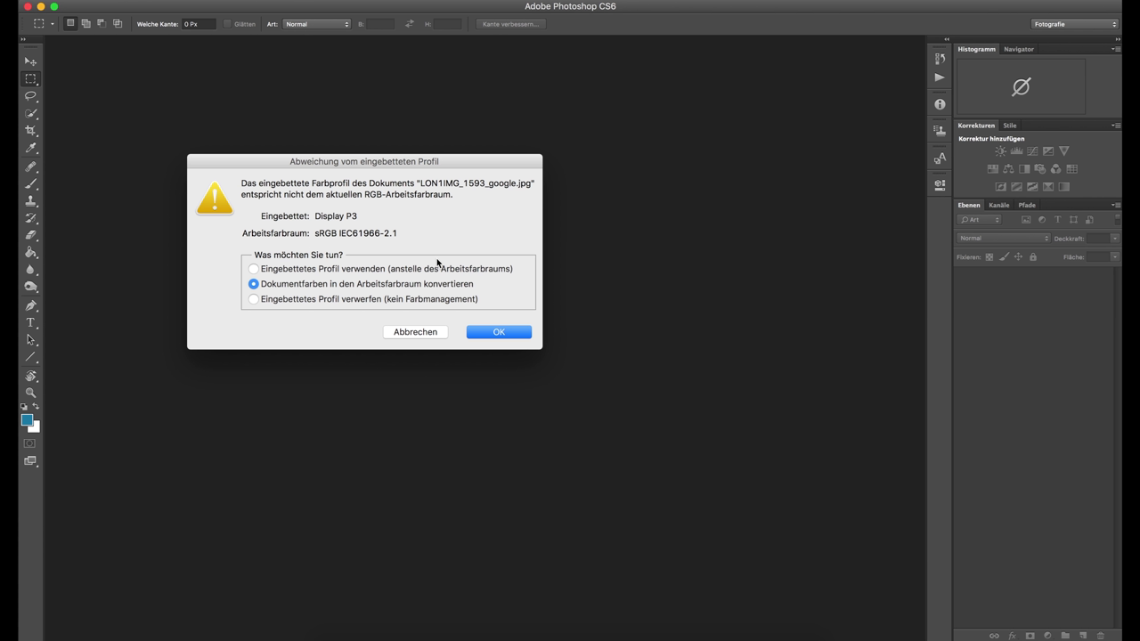
pyautogui.press('Return')
pyautogui.click(308, 270)
pyautogui.press('Return')
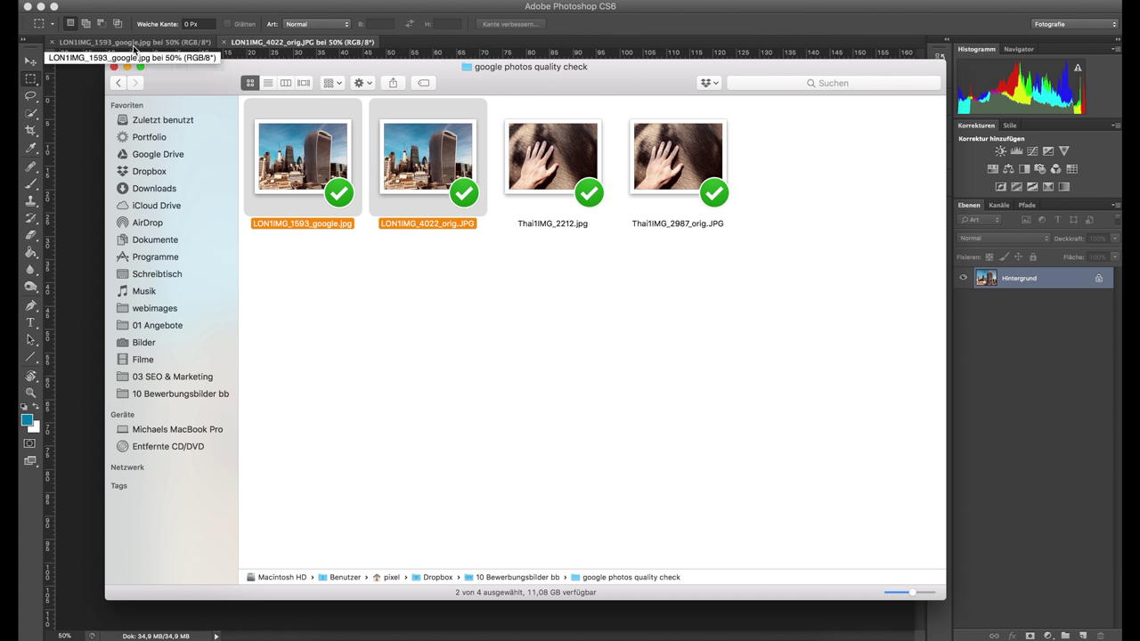
pyautogui.press('super+Tab')
# Select both LON1IMG photos and open their Finder Get Info windows
pyautogui.click(354, 271)
pyautogui.moveTo(452, 258); pyautogui.dragTo(271, 172)
pyautogui.press('super+i')
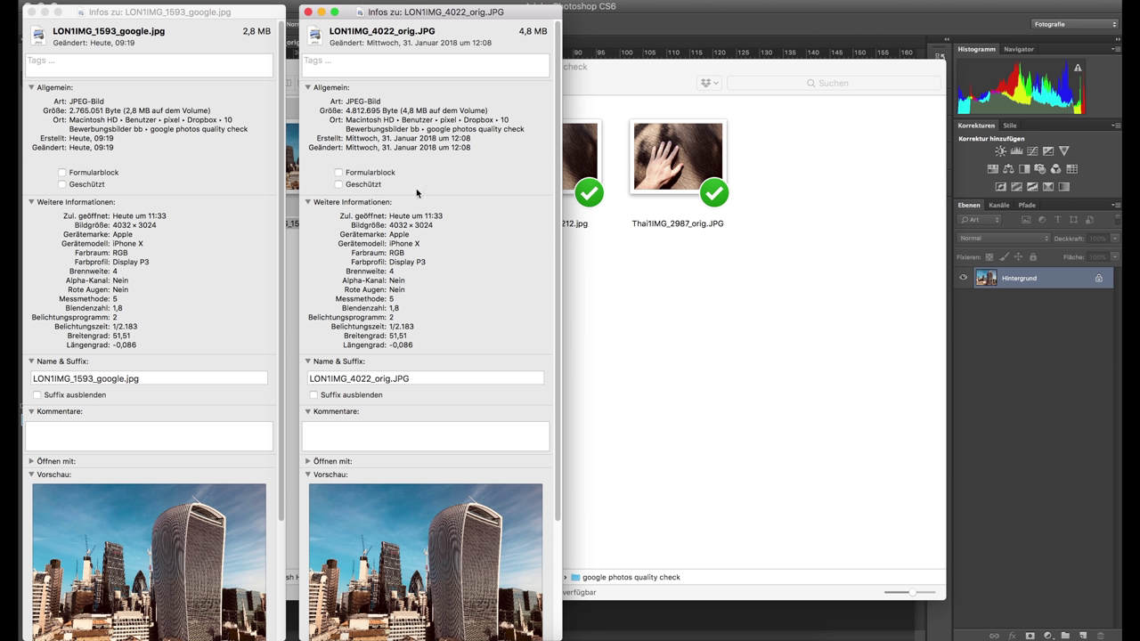
# Highlight the original's 4,8 MB and the Google copy's 2,8 MB file sizes
pyautogui.moveTo(518, 33); pyautogui.dragTo(545, 33)
pyautogui.click(218, 34)
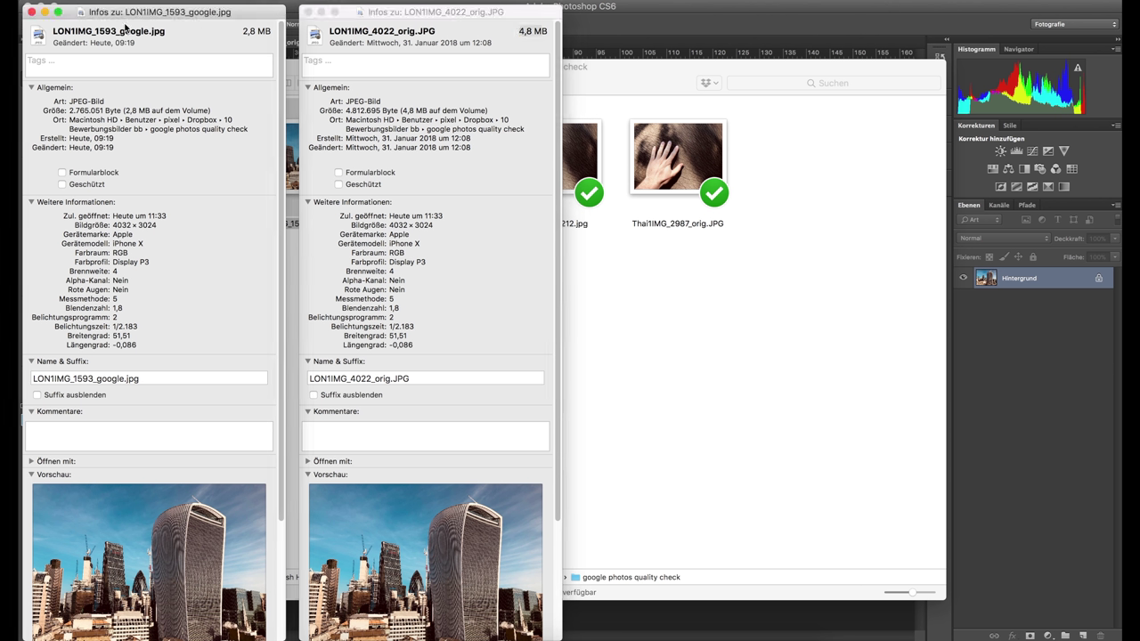
pyautogui.moveTo(243, 33); pyautogui.dragTo(258, 33)
# Tile the two London photos using Fenster > Anordnen > 2 nebeneinander
pyautogui.click(748, 12)
pyautogui.click(432, 2)
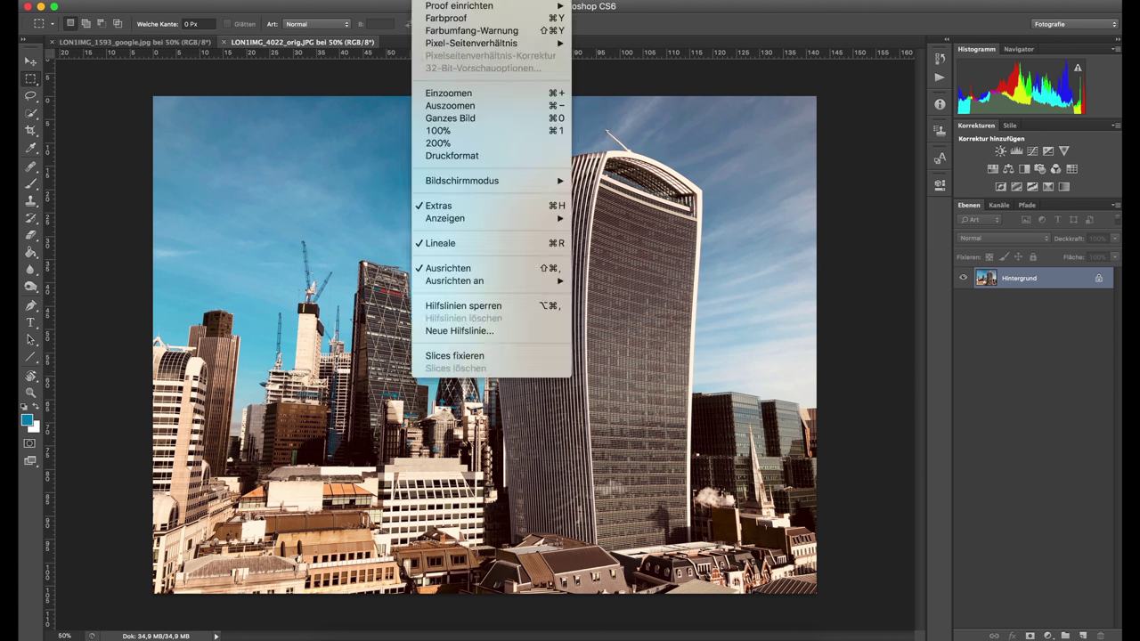
pyautogui.moveTo(481, 2)
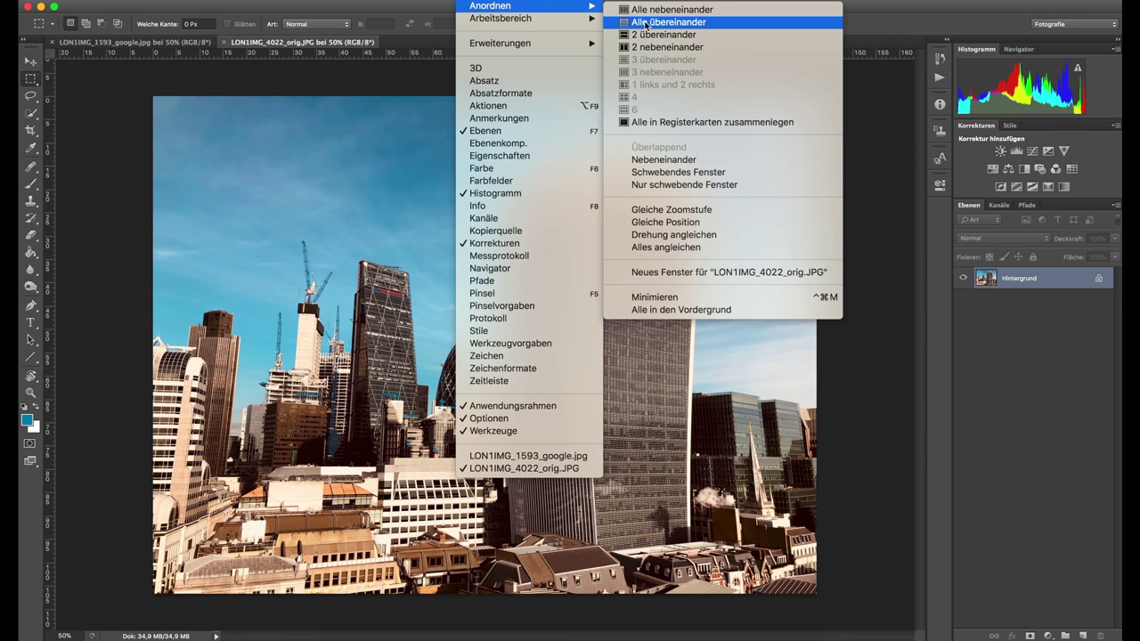
pyautogui.click(664, 47)
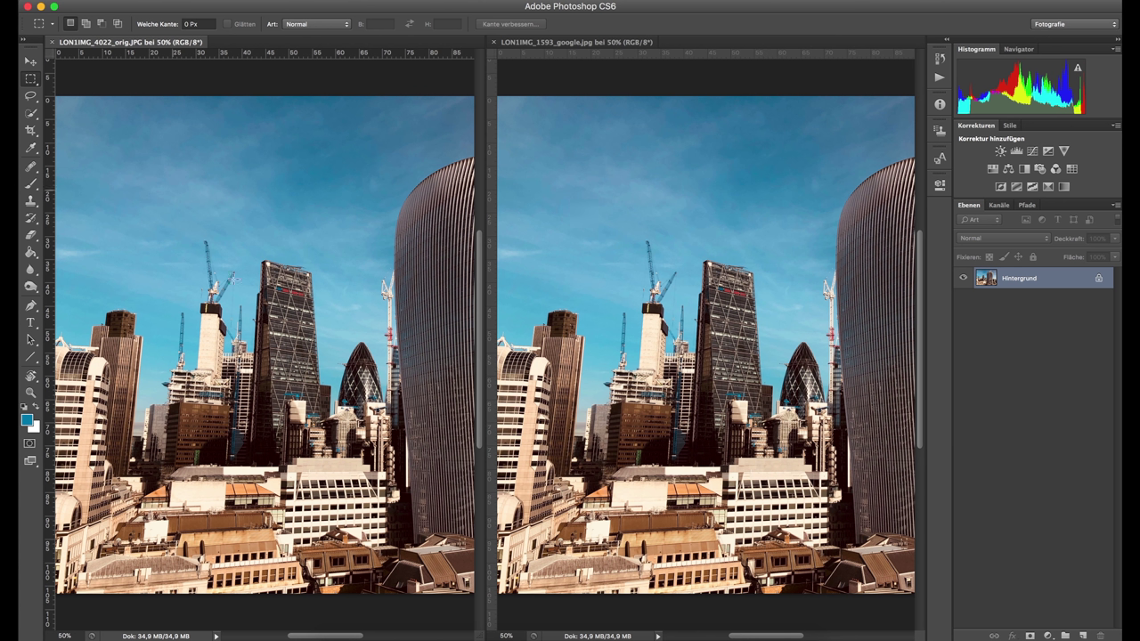
# Zoom the London photos in to 300%
pyautogui.scroll(1, 270, 296)
pyautogui.scroll(5, 270, 296)
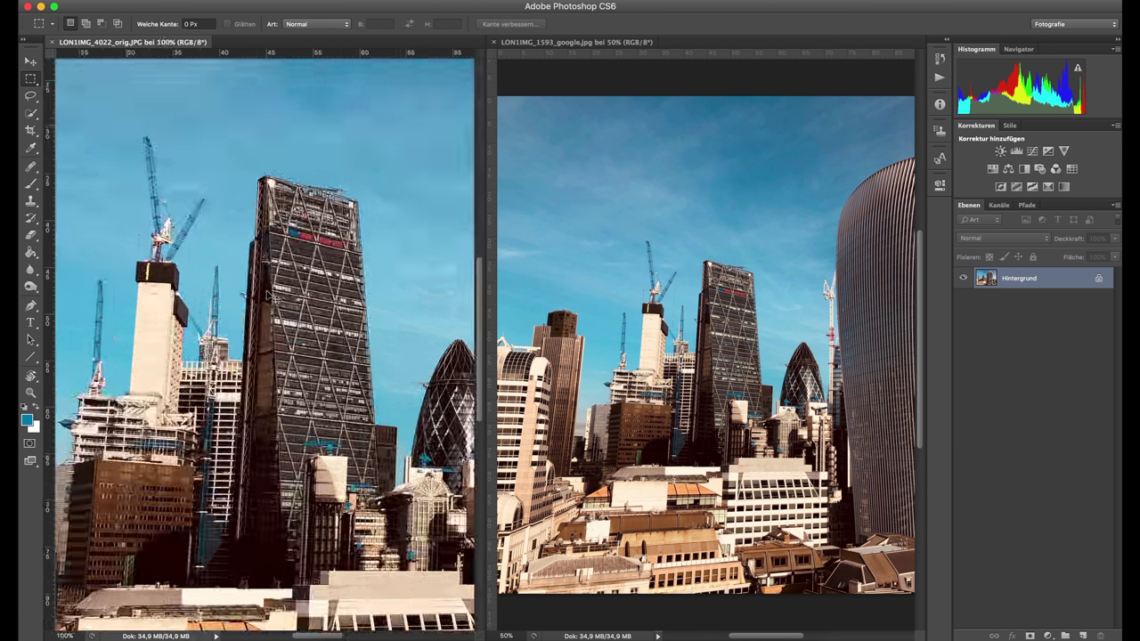
pyautogui.scroll(4, 762, 324)
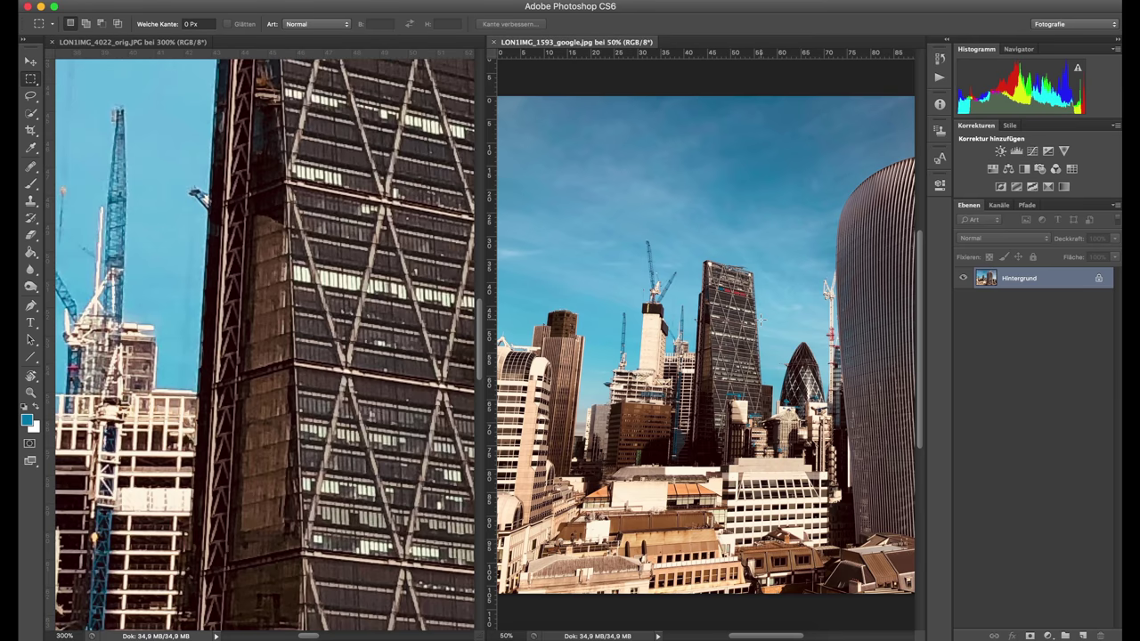
pyautogui.scroll(3, 659, 351)
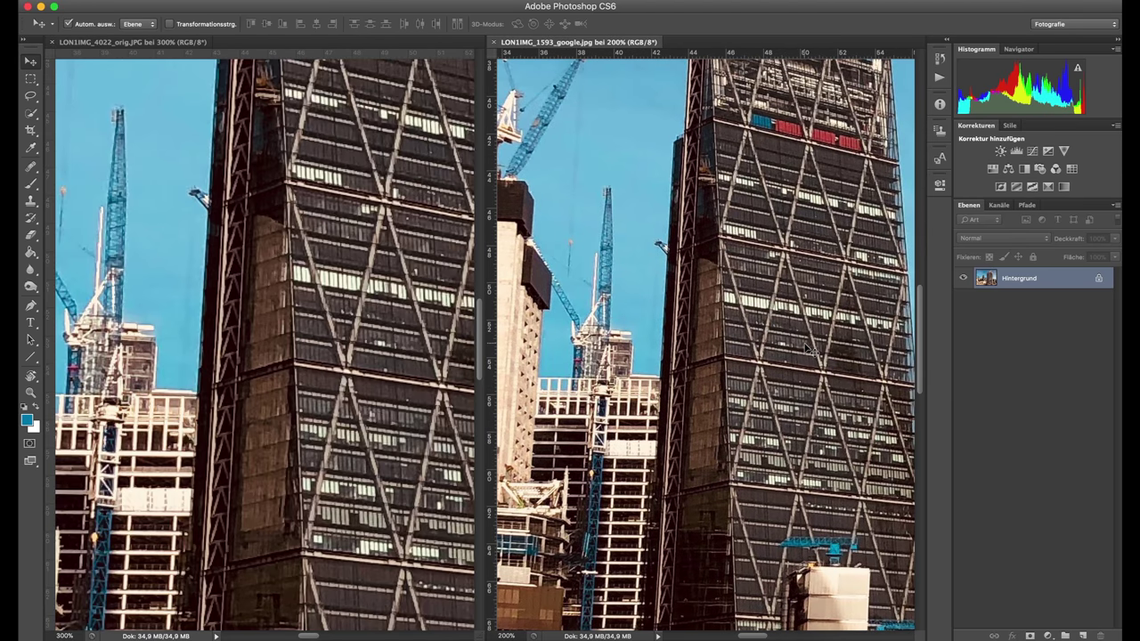
pyautogui.press('v')
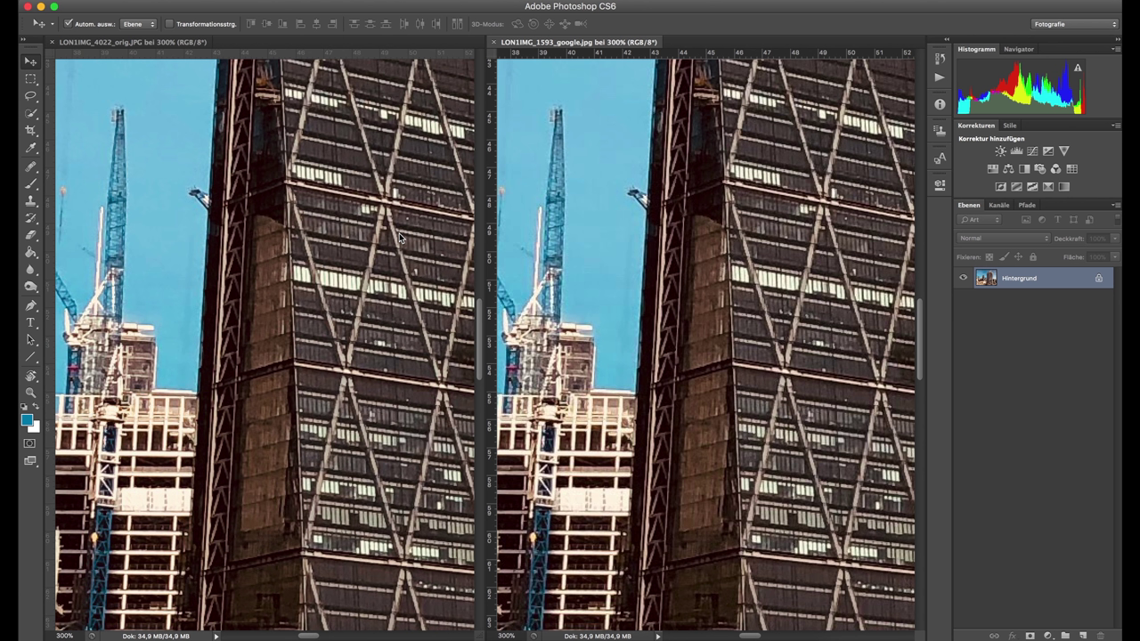
# Pan both photos onto the same edge of the curved ribbed skyscraper
pyautogui.scroll(10, 603, 275)
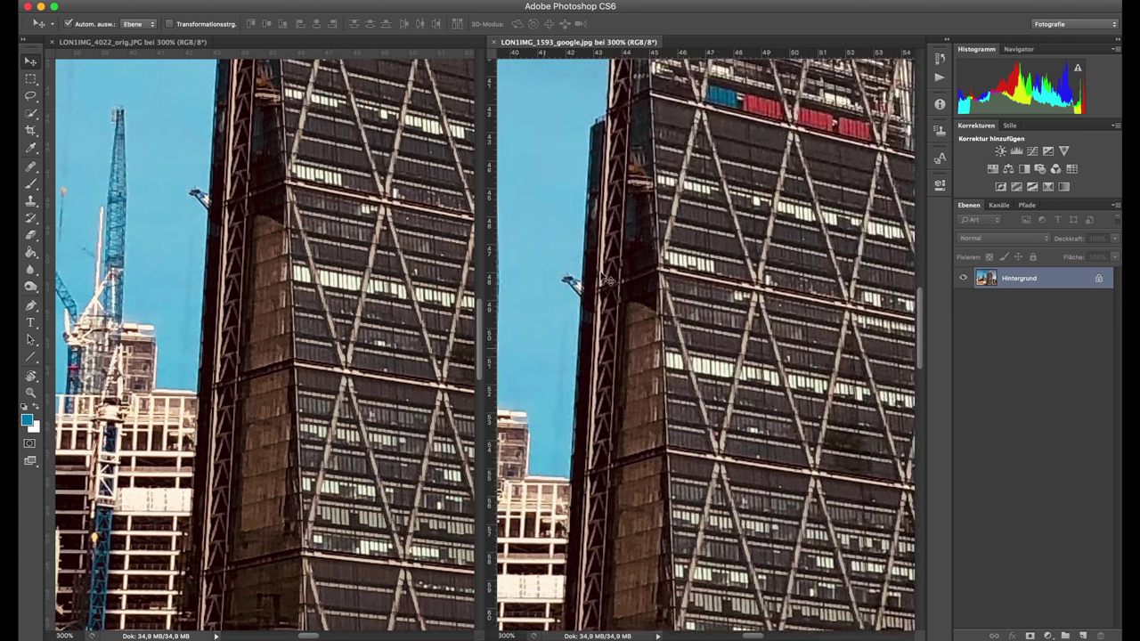
pyautogui.scroll(3, 603, 279)
pyautogui.hscroll(20, 603, 278)
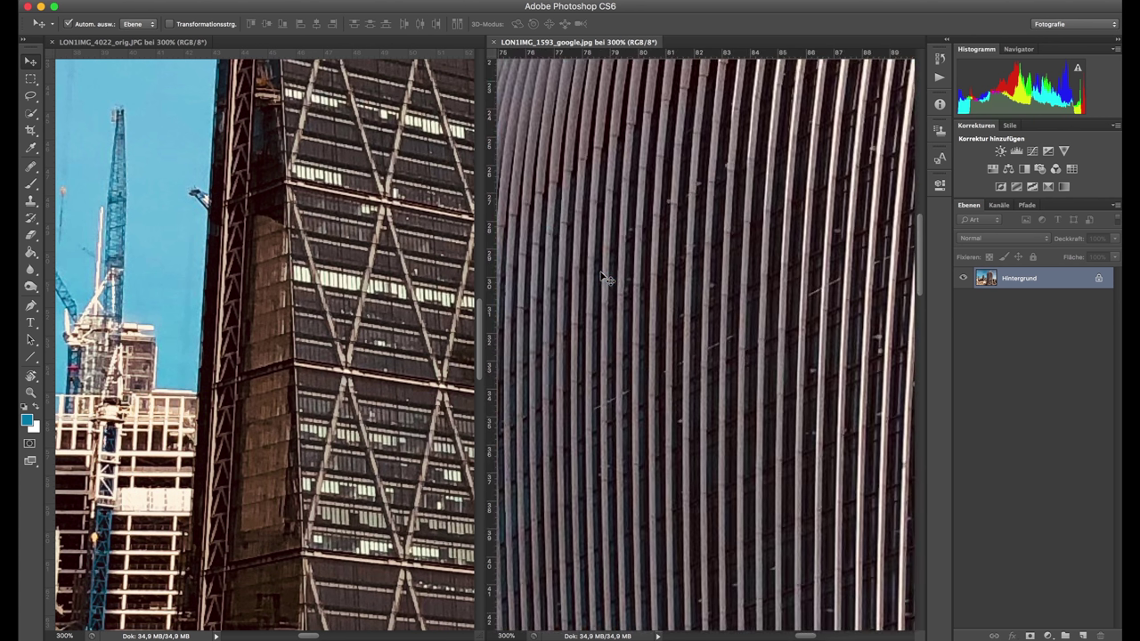
pyautogui.hscroll(-5, 602, 277)
pyautogui.scroll(3, 601, 277)
pyautogui.scroll(-6, 602, 277)
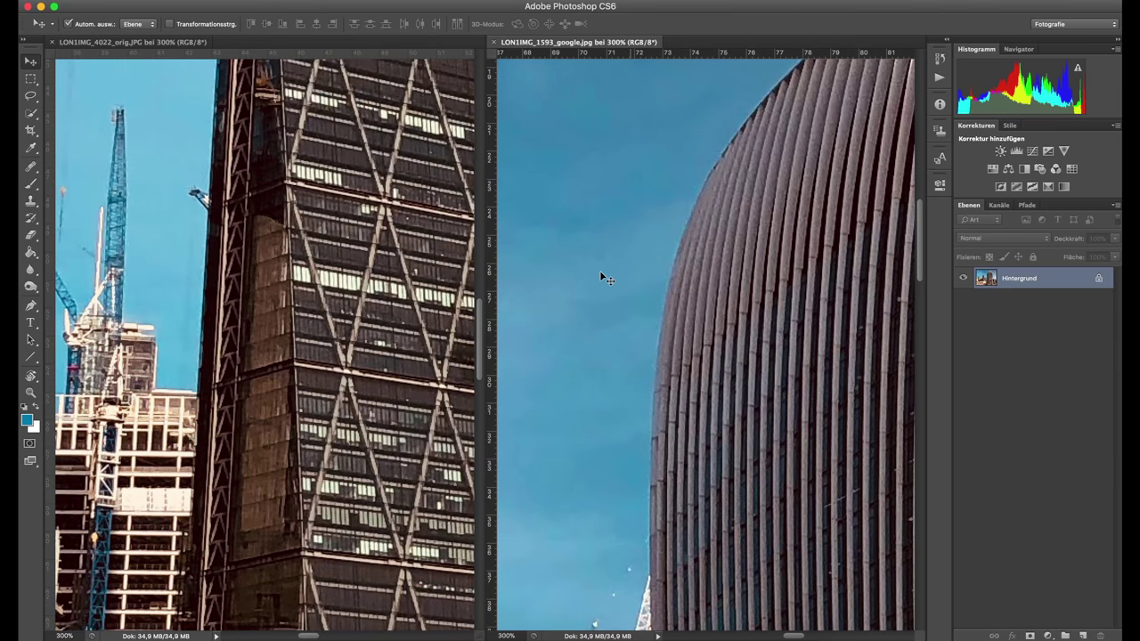
pyautogui.scroll(-2, 603, 278)
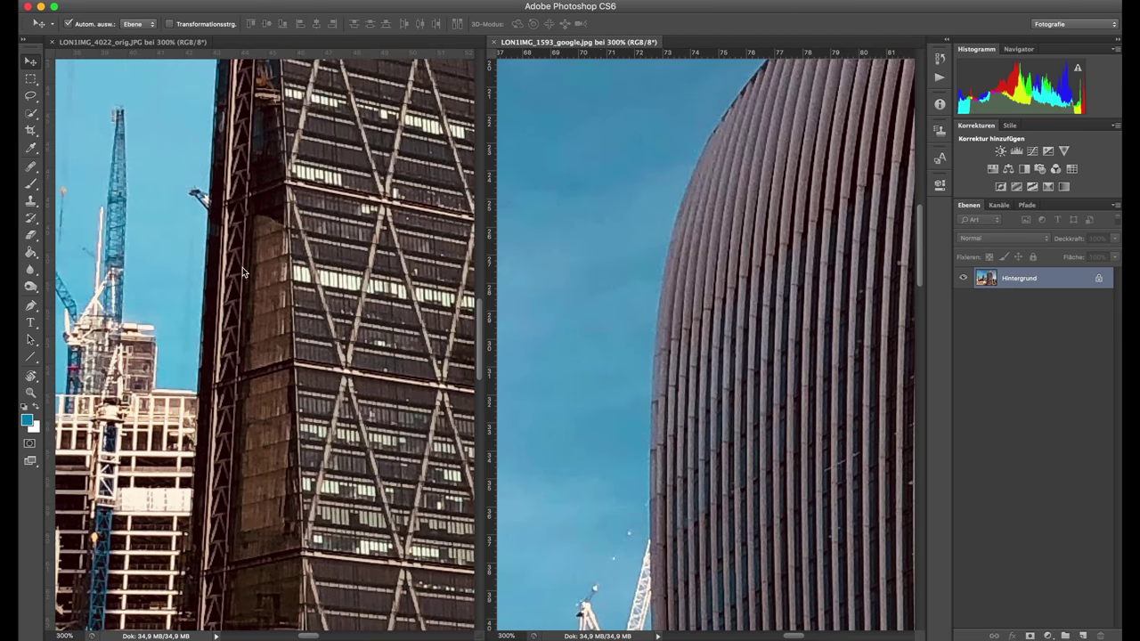
pyautogui.hscroll(15, 242, 267)
pyautogui.scroll(5, 242, 268)
pyautogui.scroll(-3, 242, 267)
pyautogui.hscroll(5, 243, 268)
pyautogui.scroll(5, 242, 267)
pyautogui.hscroll(-10, 242, 267)
pyautogui.hscroll(3, 242, 267)
pyautogui.scroll(5, 243, 272)
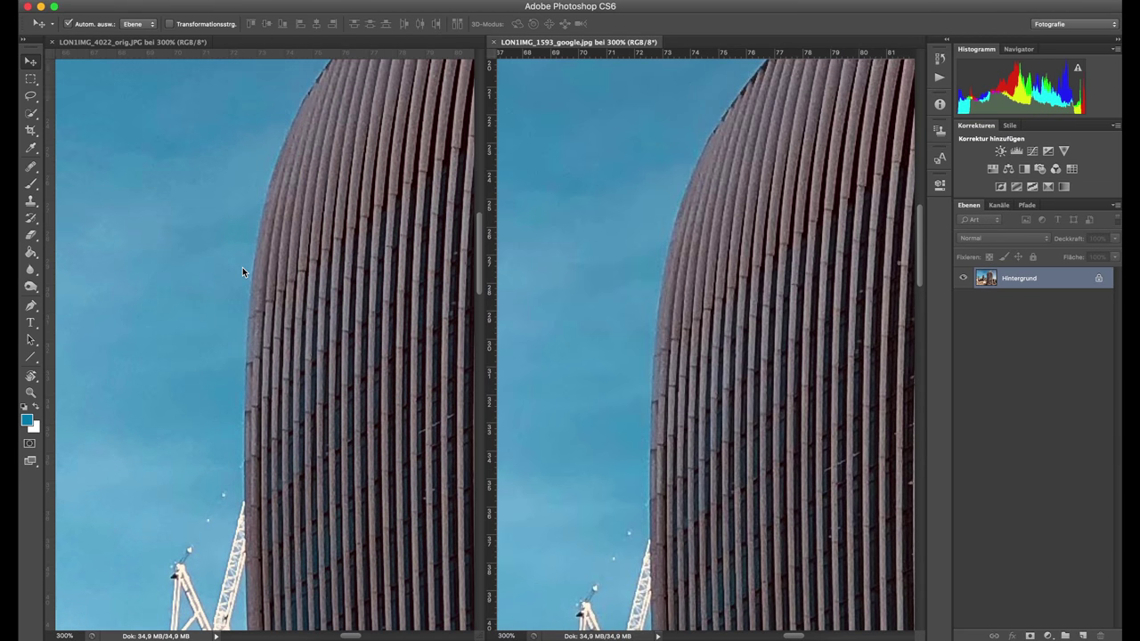
pyautogui.hscroll(3, 243, 272)
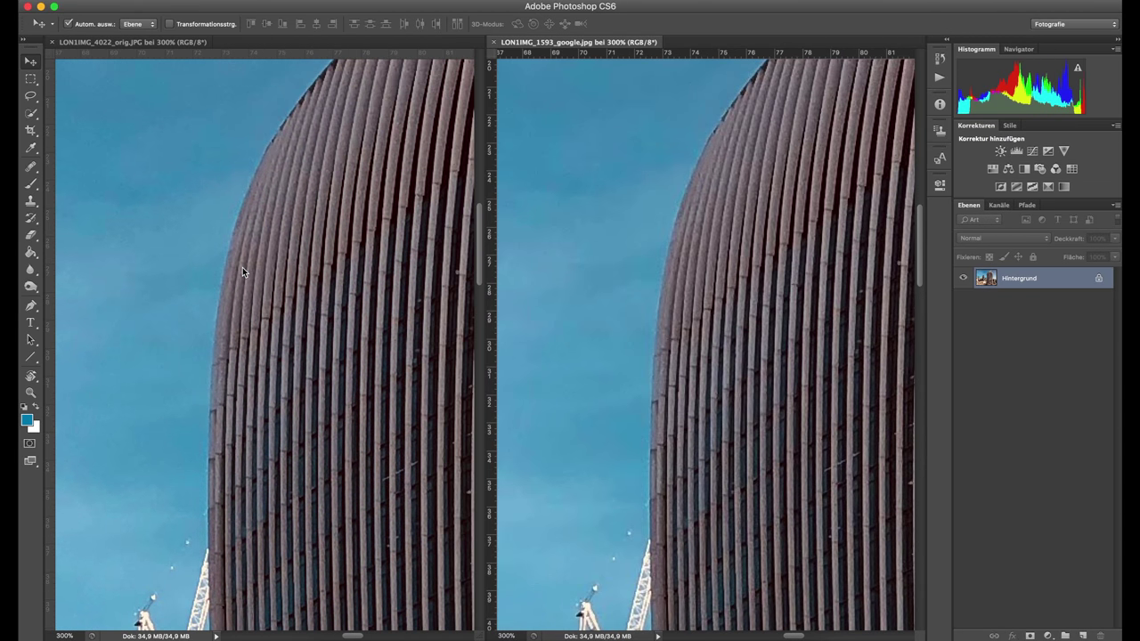
# Zoom the Google and original photos each to 400%
pyautogui.press('super+plus')
pyautogui.click(241, 266)
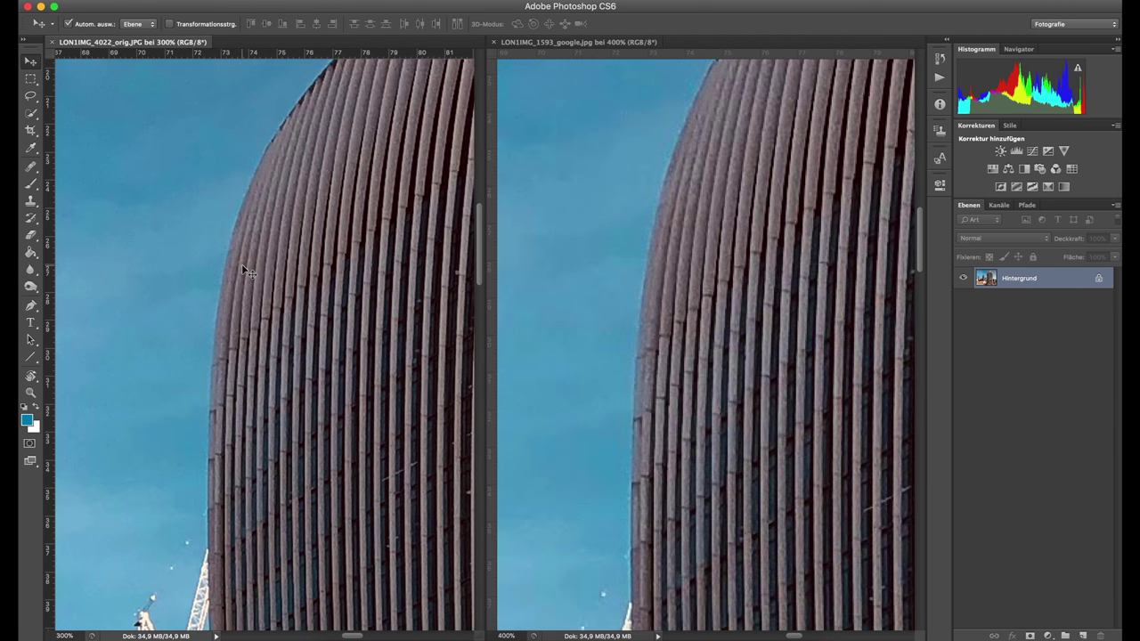
pyautogui.press('super+plus')
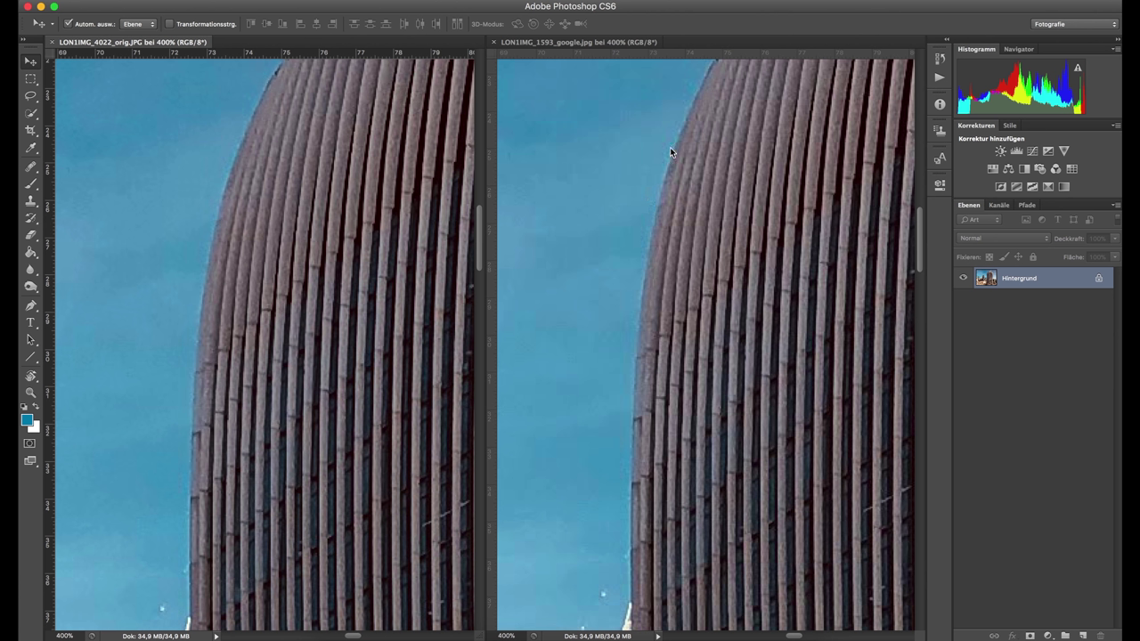
# Draw a small rectangular marquee over the sky beside the tower in the Google photo, then deselect
pyautogui.press('m')
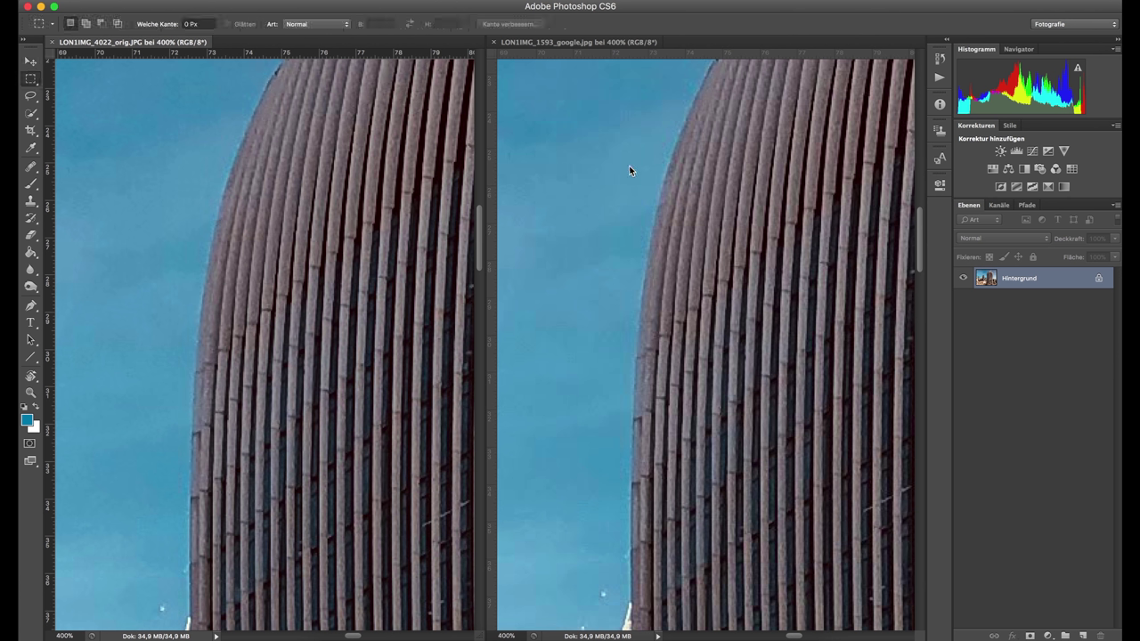
pyautogui.click(628, 167)
pyautogui.moveTo(636, 155); pyautogui.dragTo(679, 233)
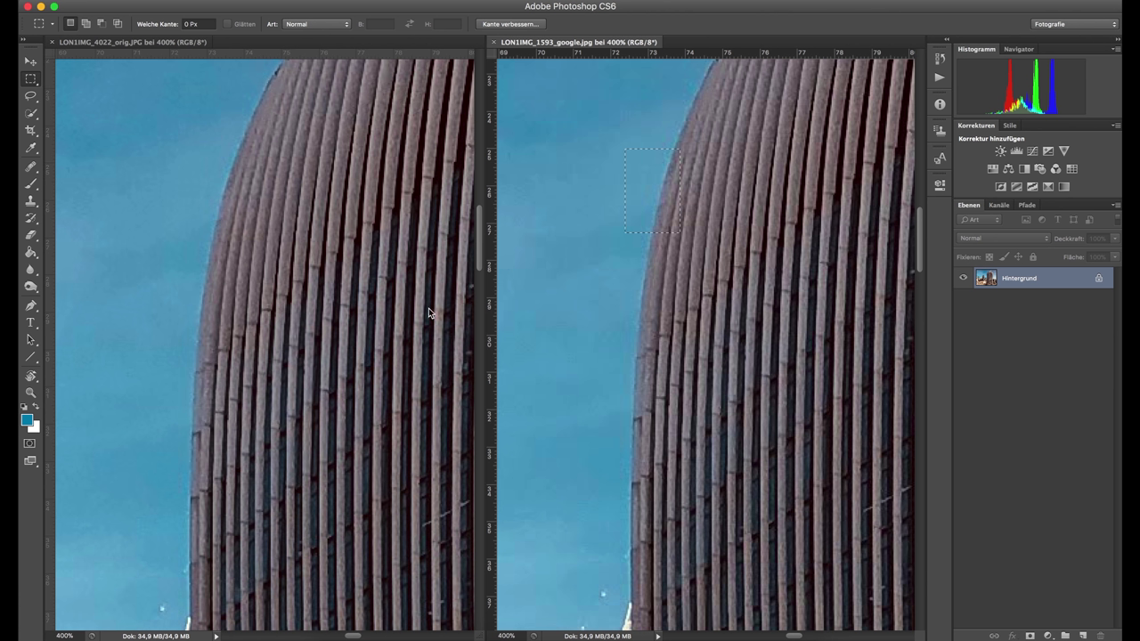
pyautogui.click(654, 212)
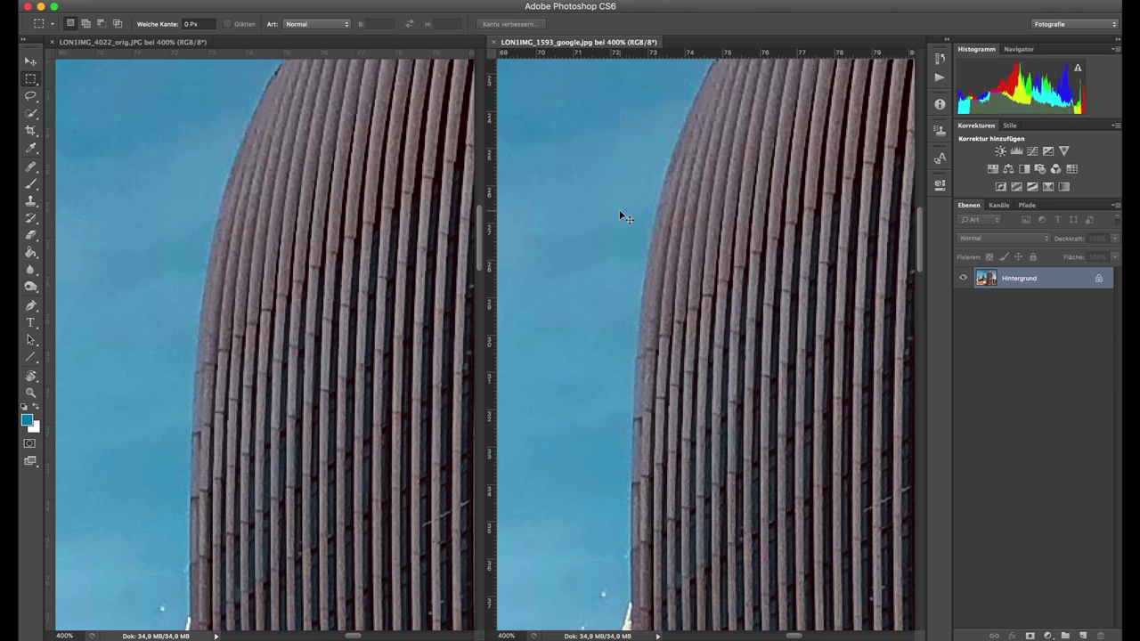
# Zoom the Google copy out to 100%, then back in to 400% on the glazed roof
pyautogui.press('super+minus')
pyautogui.press('super+minus')
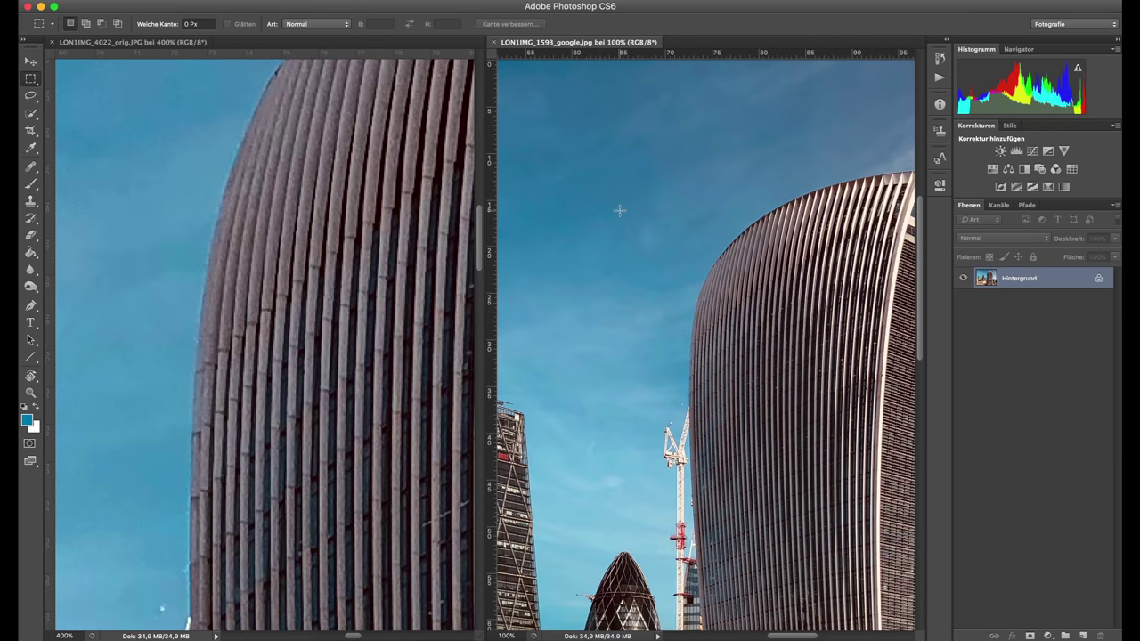
pyautogui.press('super+minus')
pyautogui.scroll(5, 624, 207)
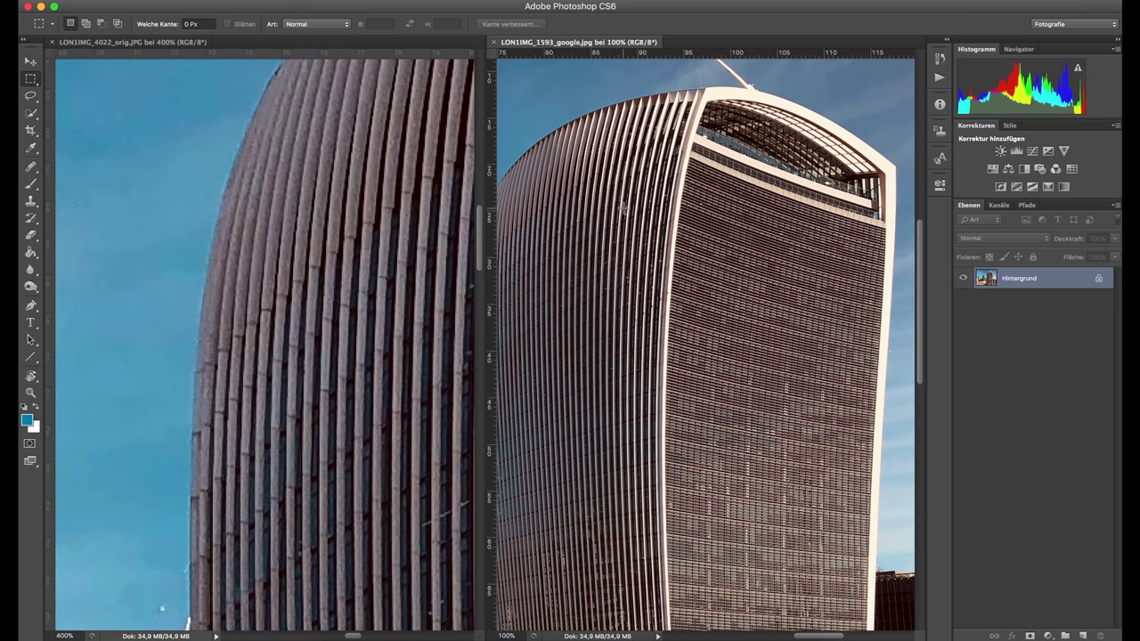
pyautogui.press('super+plus')
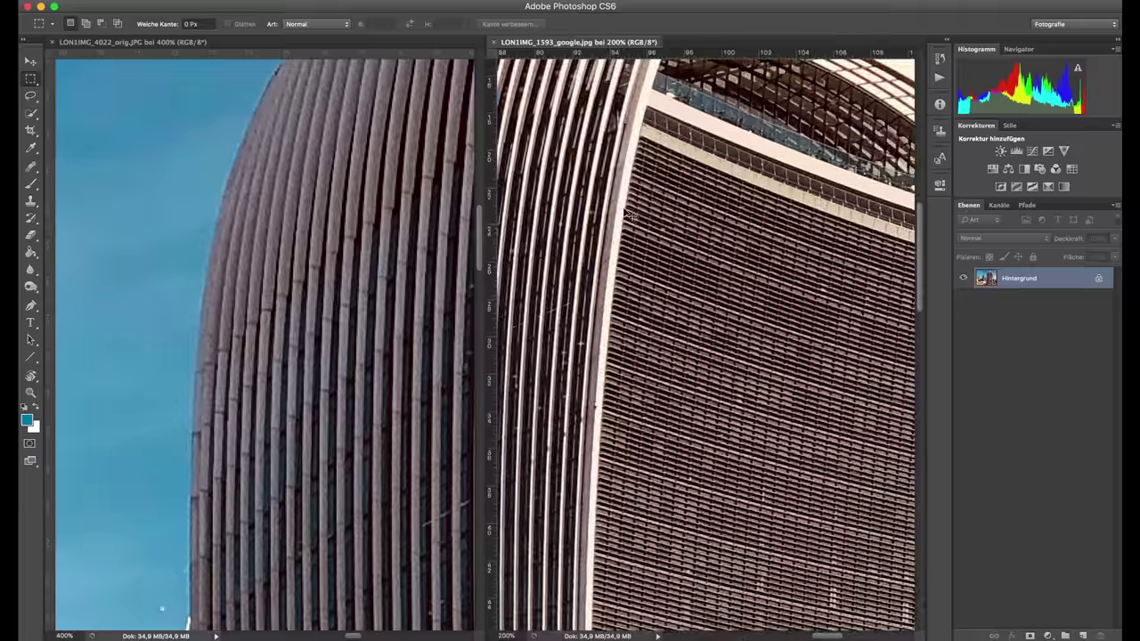
pyautogui.press('super+plus')
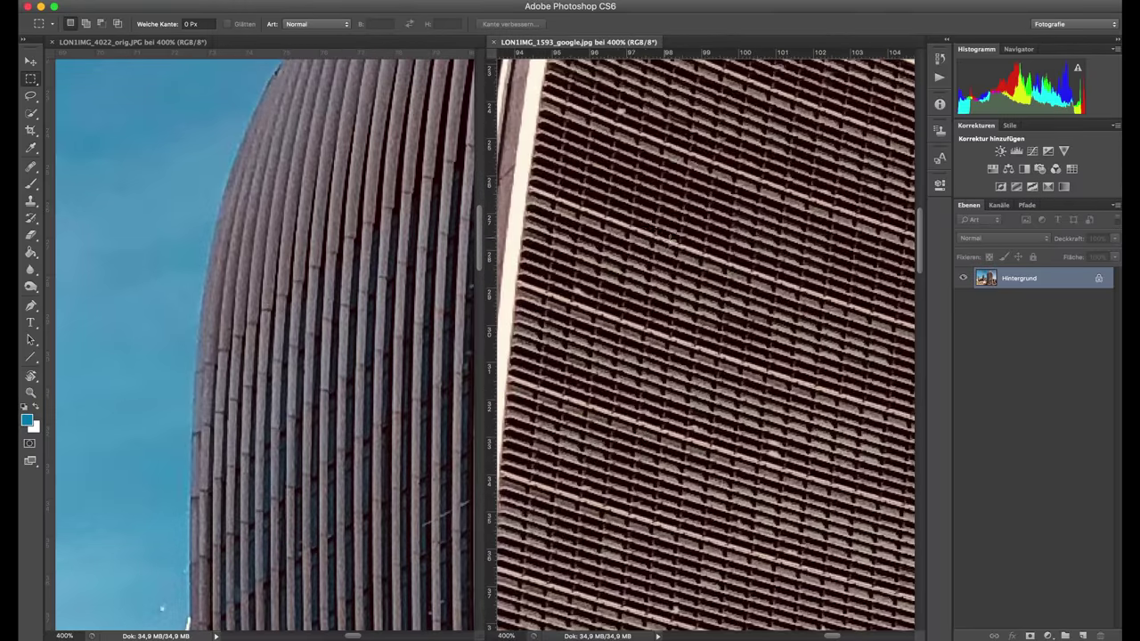
pyautogui.scroll(5, 628, 214)
pyautogui.press('super+plus')
pyautogui.scroll(3, 670, 239)
pyautogui.hscroll(-3, 669, 239)
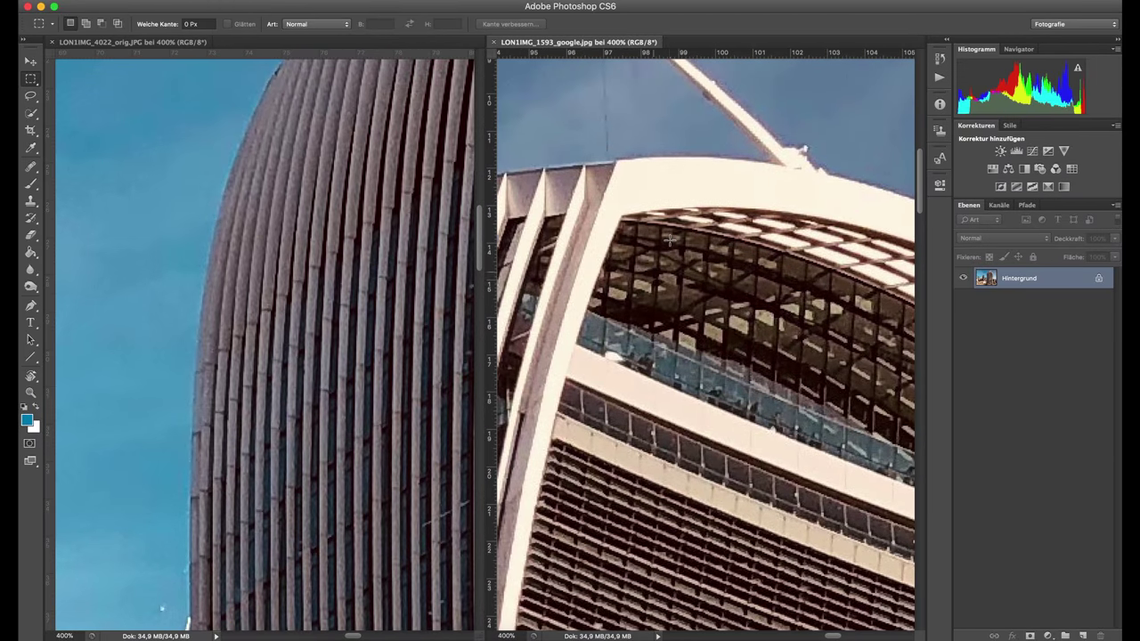
# Pan the original photo's view to another spot on the facade ribs and select the Move tool
pyautogui.click(262, 304)
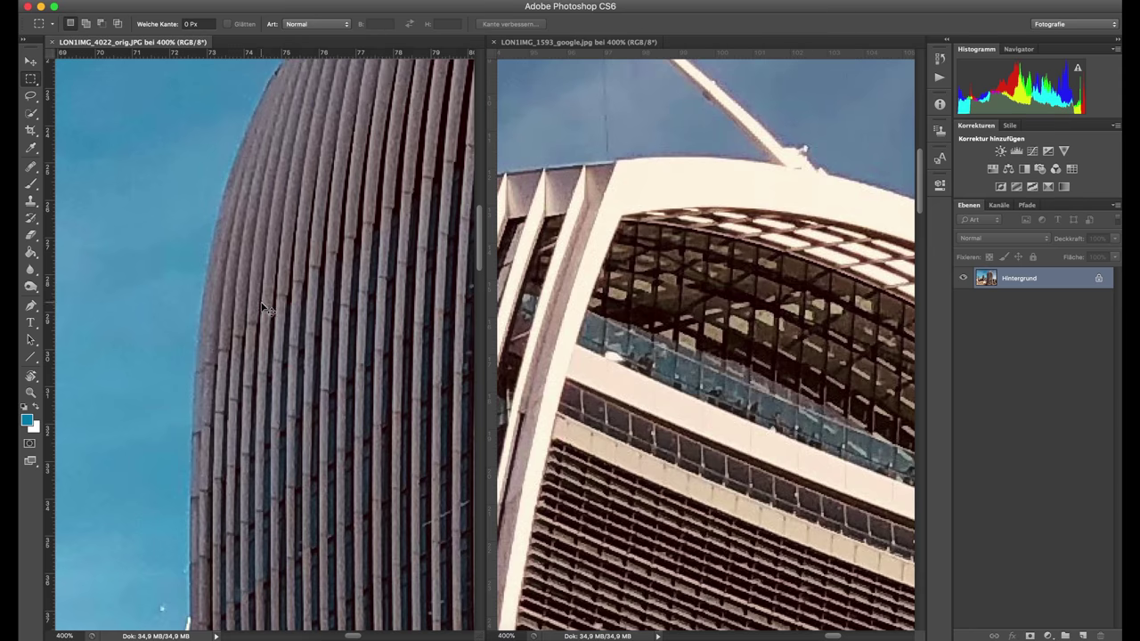
pyautogui.hscroll(6, 262, 303)
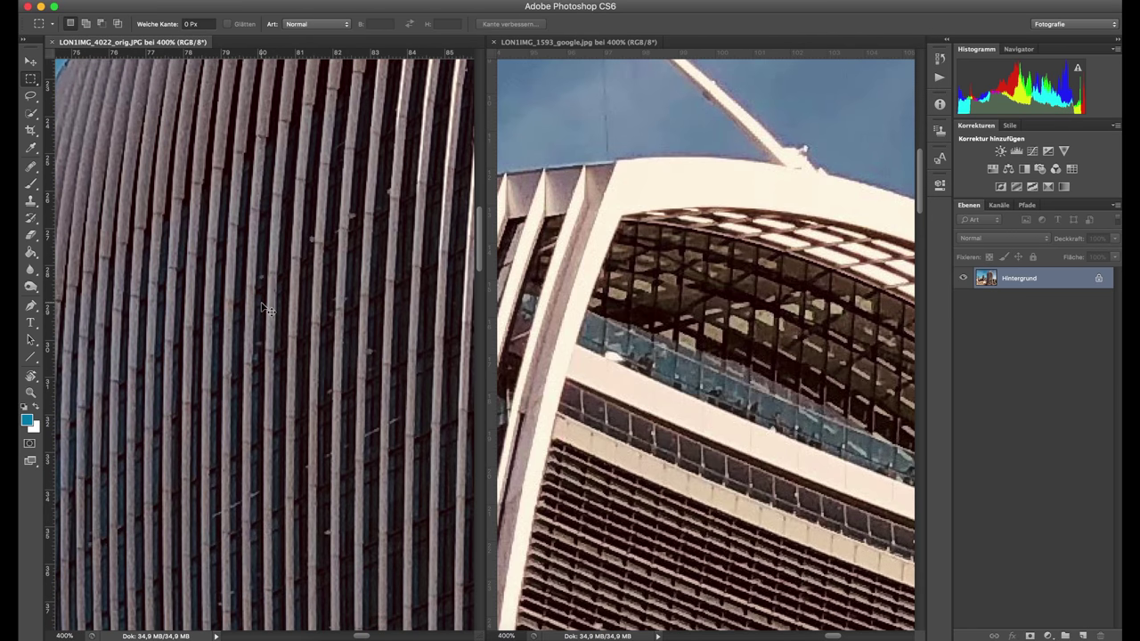
pyautogui.moveTo(264, 307); pyautogui.dragTo(138, 156)
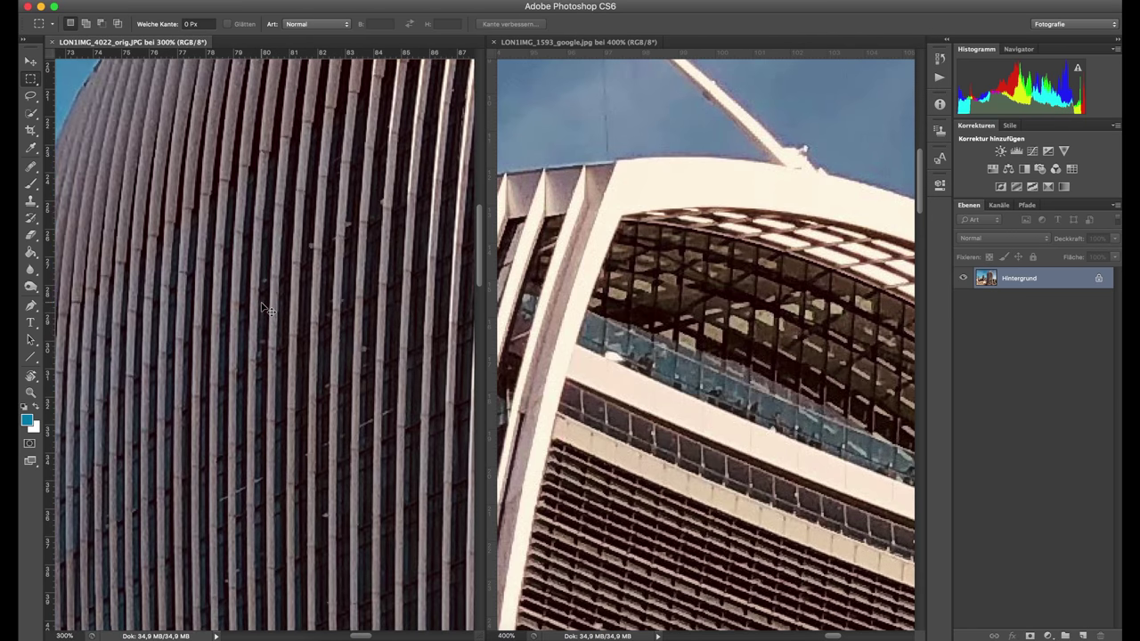
pyautogui.click(30, 60)
# Scroll the original photo up and right to the same glazed roof section as the Google copy
pyautogui.hscroll(10, 142, 187)
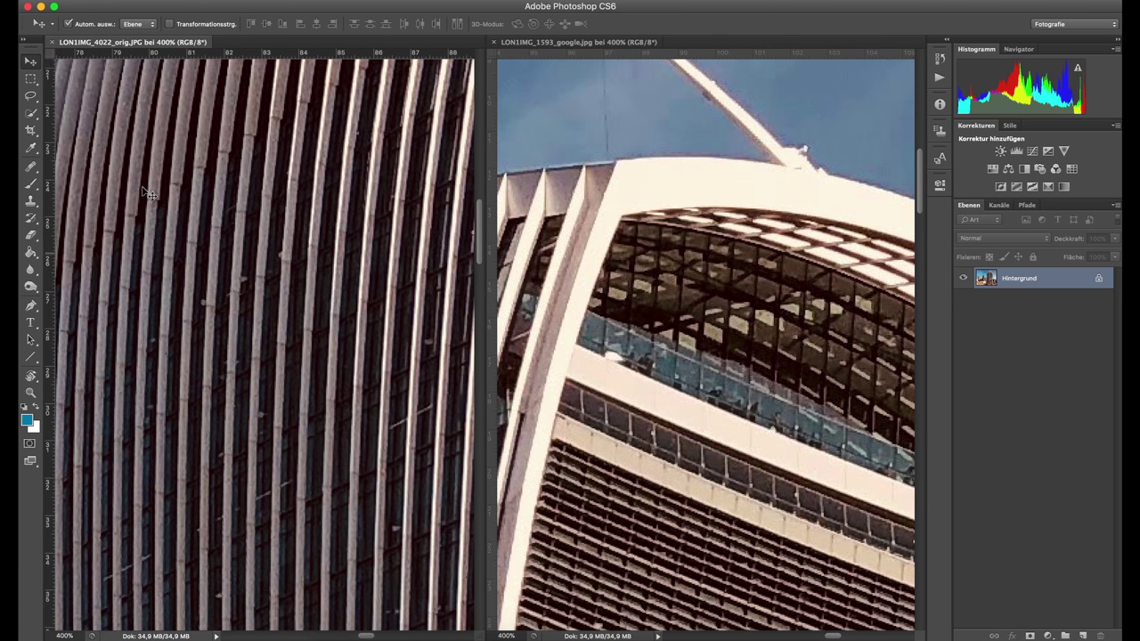
pyautogui.scroll(6, 143, 189)
pyautogui.hscroll(4, 143, 189)
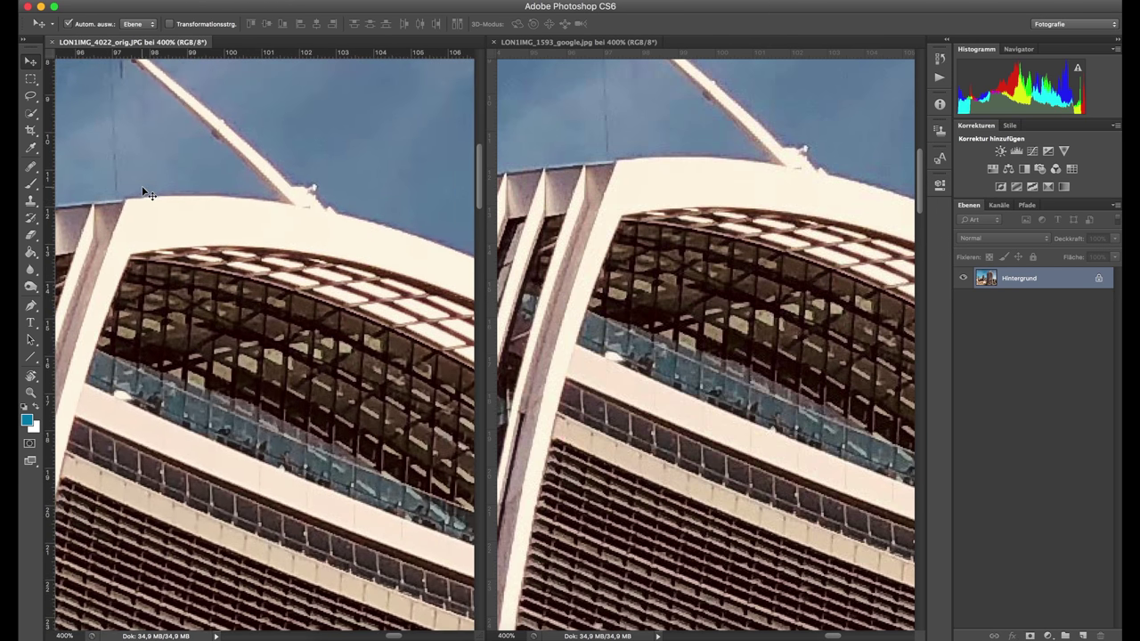
pyautogui.scroll(2, 142, 190)
pyautogui.hscroll(-3, 142, 190)
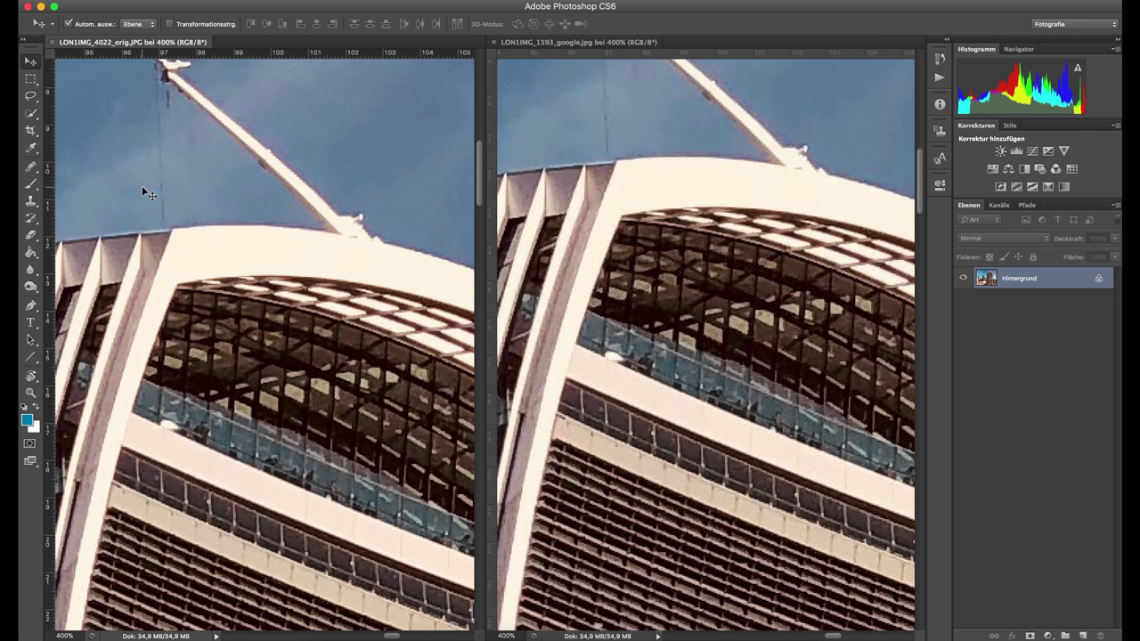
pyautogui.scroll(-5, 303, 294)
pyautogui.hscroll(1, 303, 294)
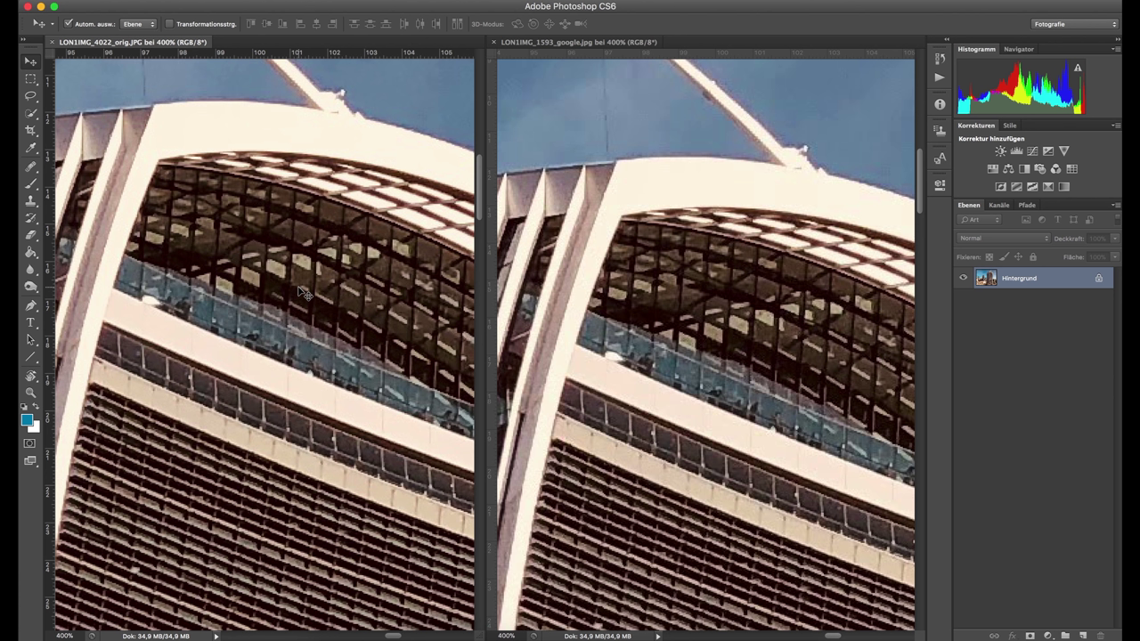
# Review and close both London Get Info windows, then select the two Thai elephant-skin photos
pyautogui.press('super+Tab')
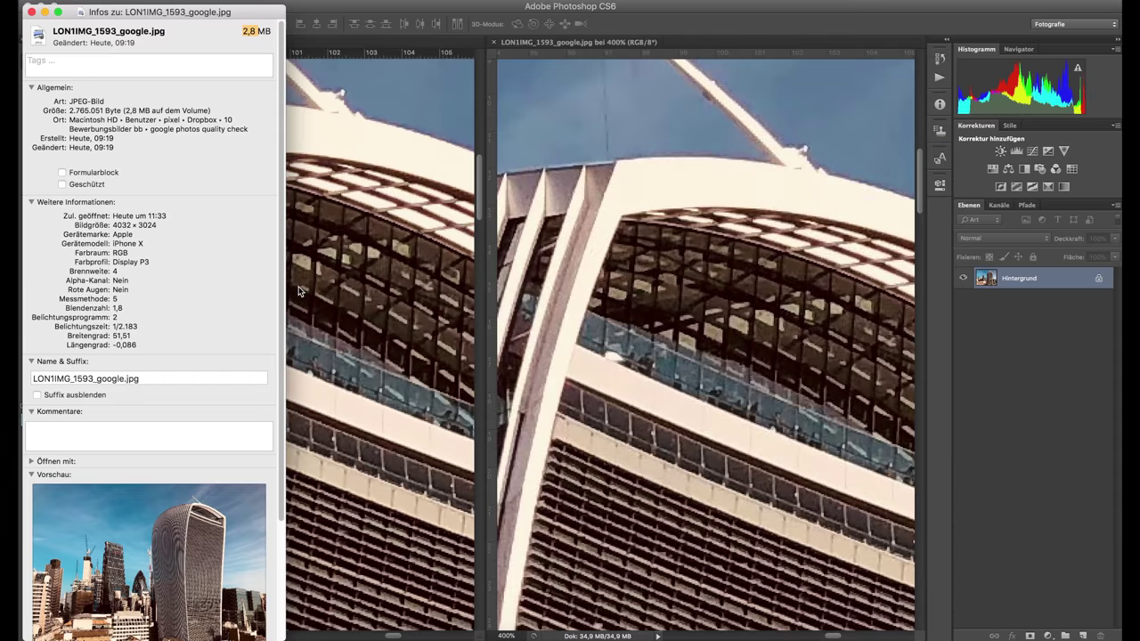
pyautogui.press('super+Tab')
pyautogui.press('super+Tab')
pyautogui.press('super+Tab')
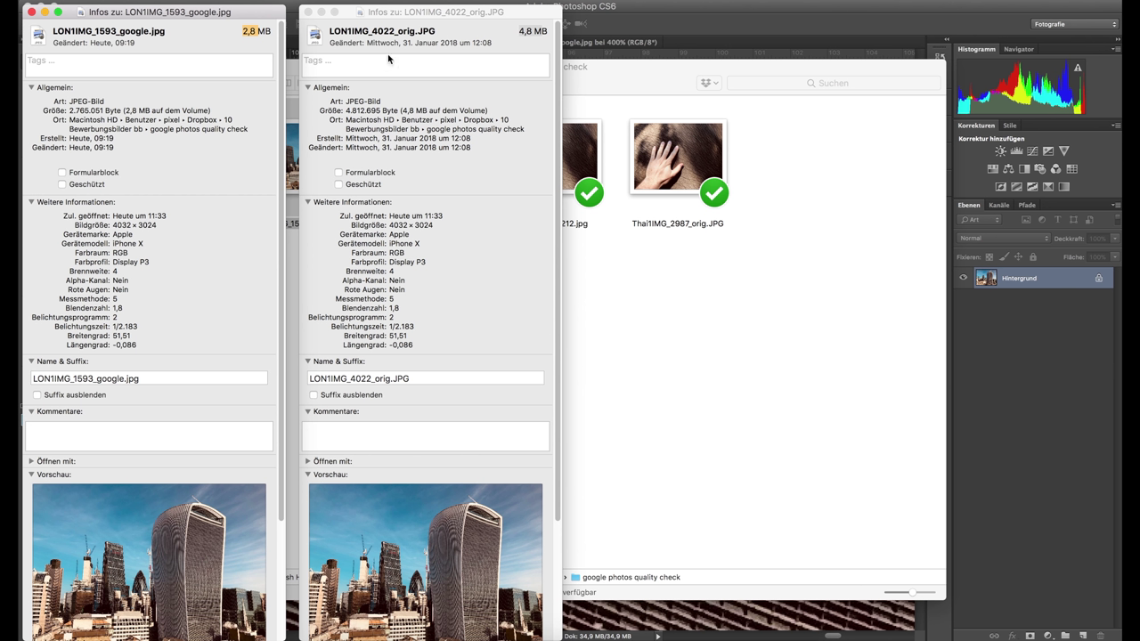
pyautogui.click(308, 11)
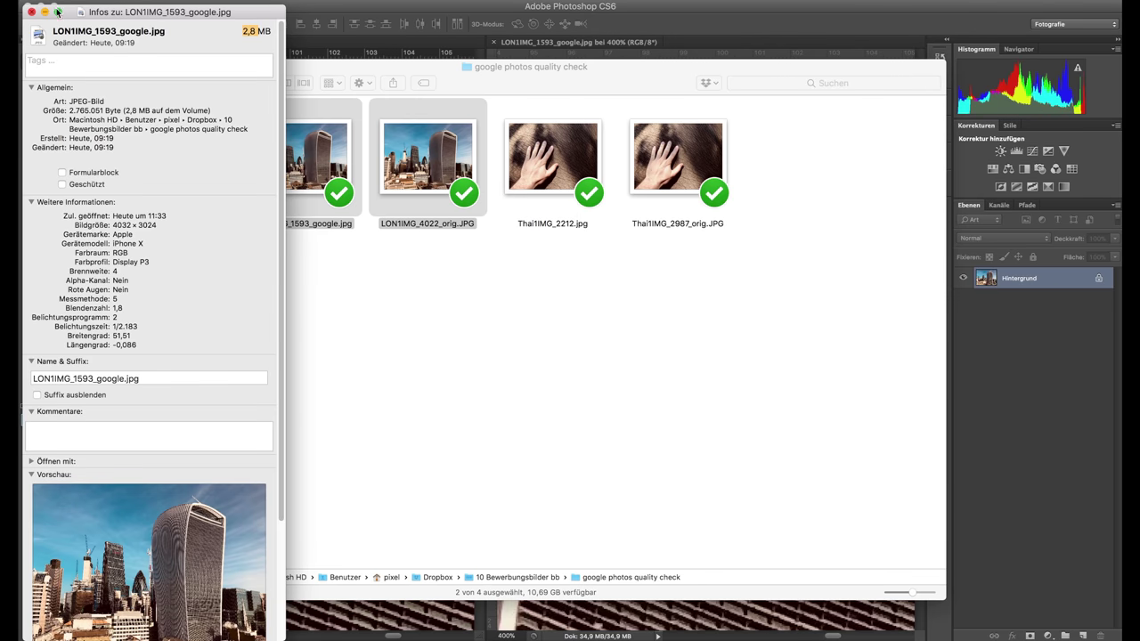
pyautogui.click(32, 11)
pyautogui.click(684, 287)
pyautogui.moveTo(717, 290); pyautogui.dragTo(260, 39)
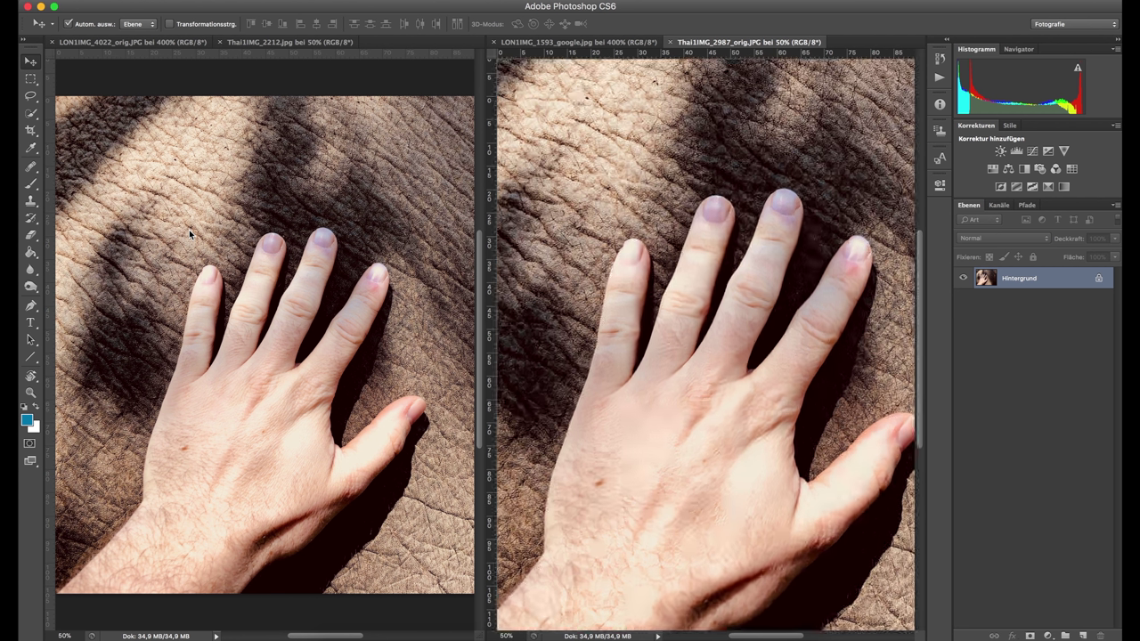
# Zoom the right elephant-skin photo to 300% and scroll it onto the thumb
pyautogui.press('super+plus')
pyautogui.press('super+plus')
pyautogui.press('super+plus')
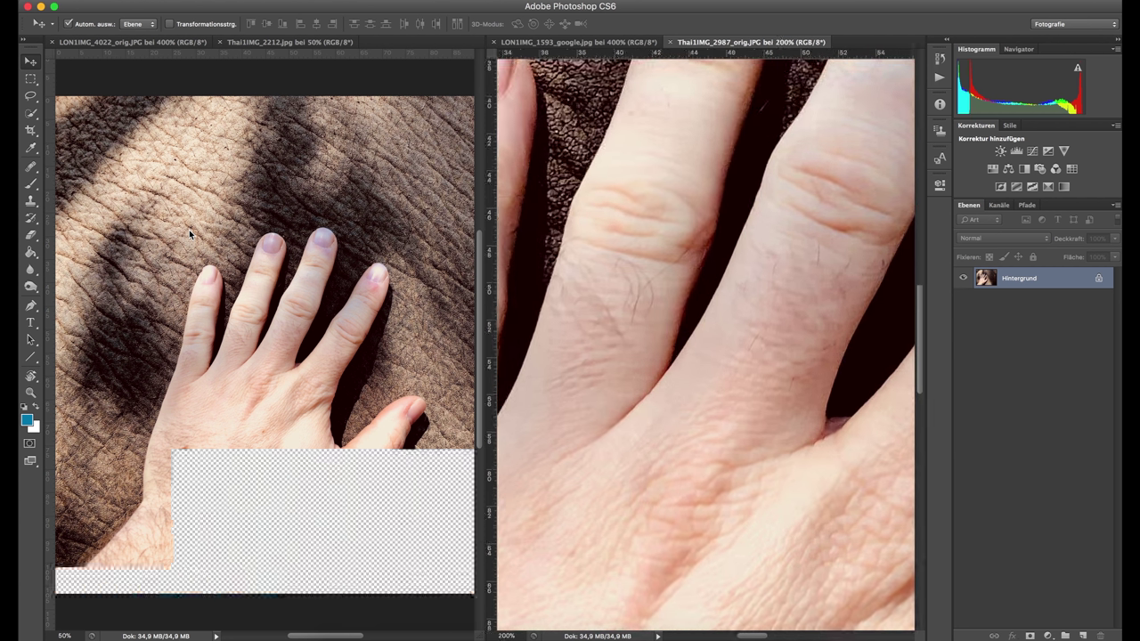
pyautogui.scroll(10, 642, 238)
pyautogui.hscroll(8, 641, 238)
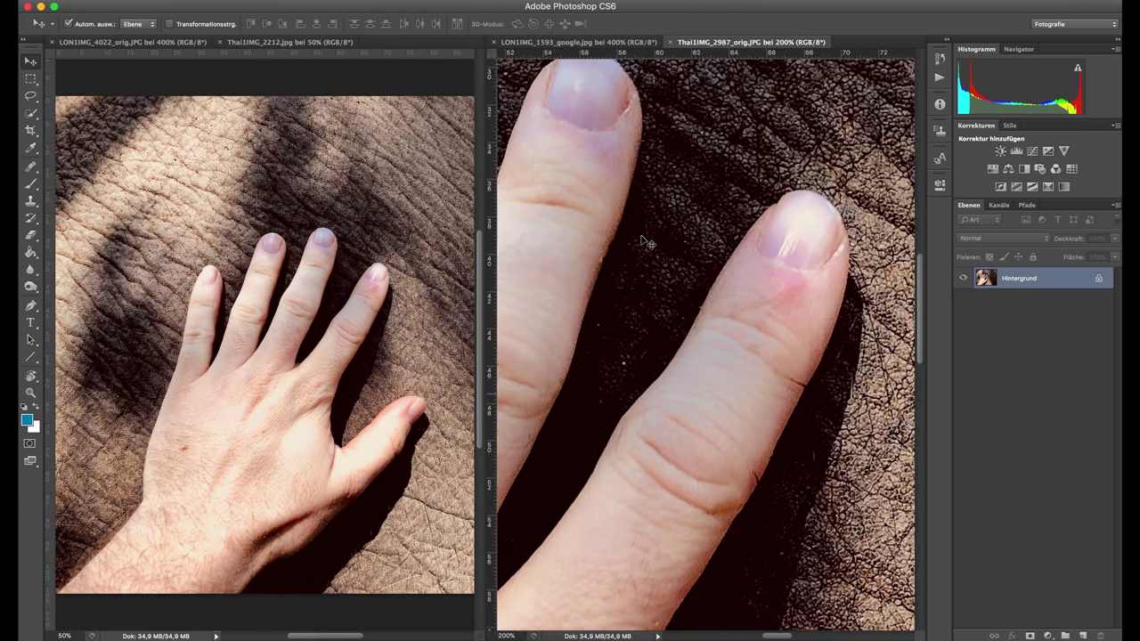
pyautogui.scroll(10, 641, 239)
pyautogui.hscroll(10, 641, 239)
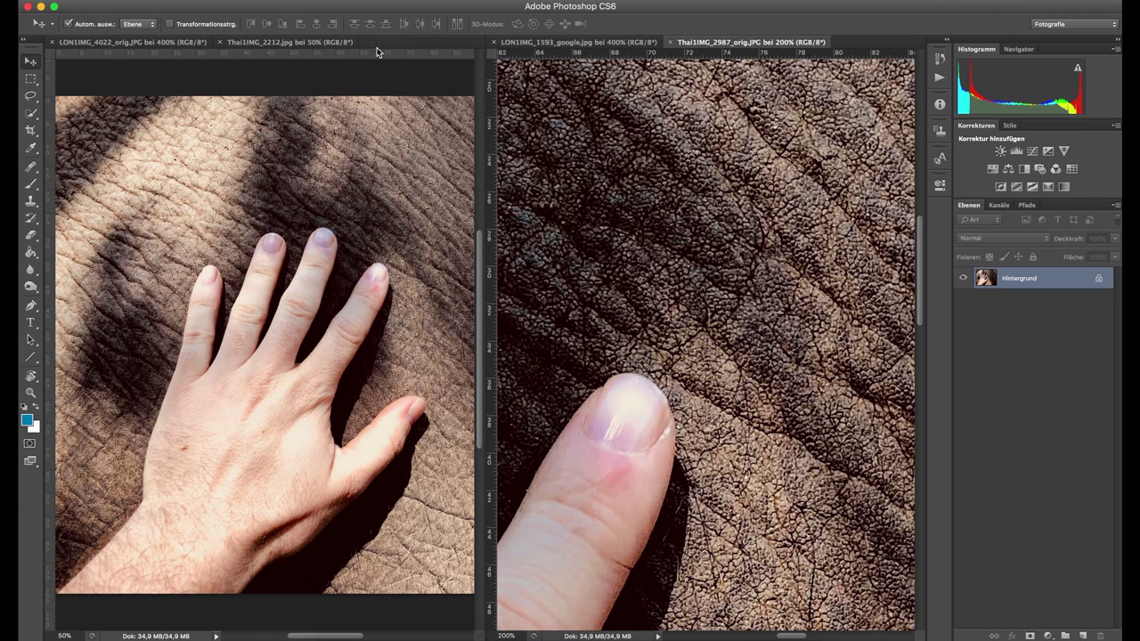
pyautogui.press('super+plus')
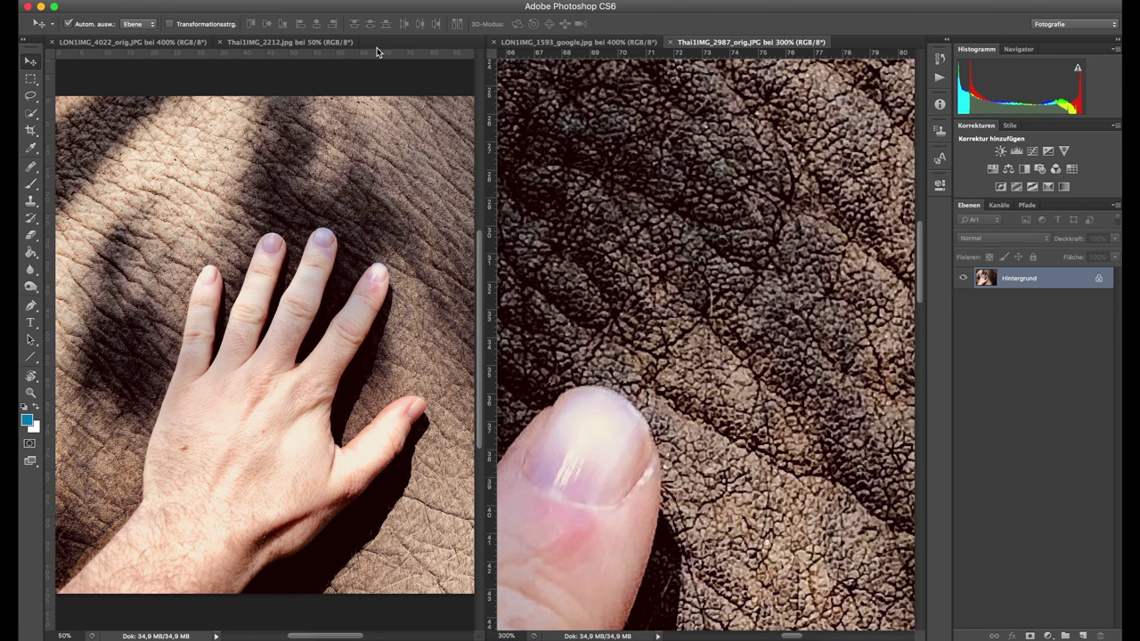
# Zoom Thai1IMG_2212 to 300% and scroll it to the same thumb and skin texture
pyautogui.click(305, 41)
pyautogui.press('super+plus')
pyautogui.press('super+plus')
pyautogui.press('super+plus')
pyautogui.press('super+plus')
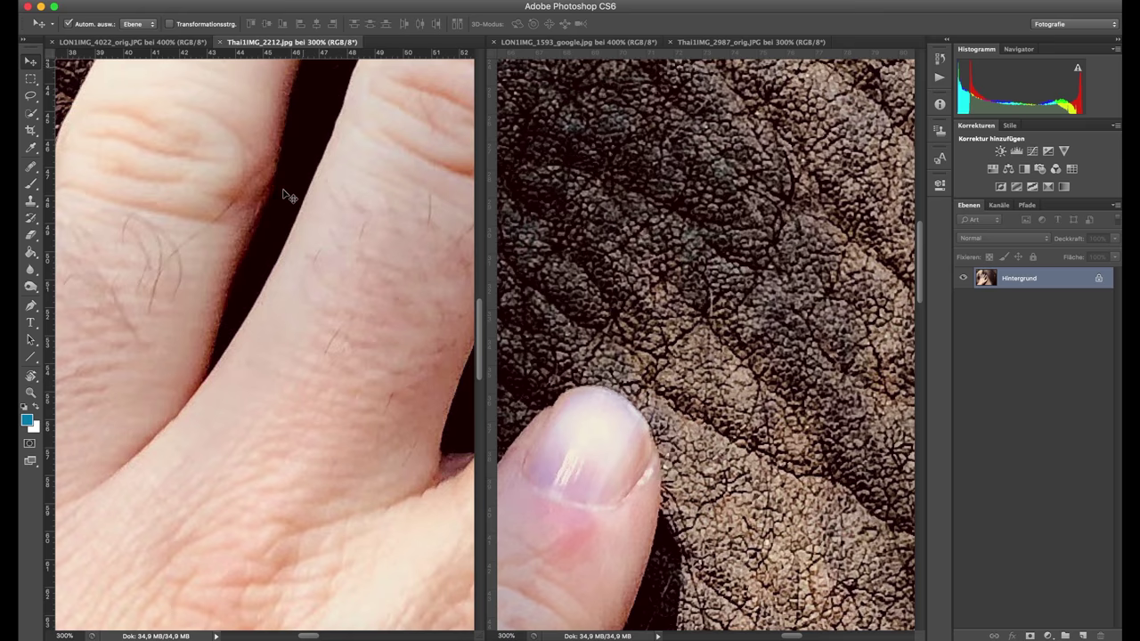
pyautogui.press('super+plus')
pyautogui.scroll(6, 278, 192)
pyautogui.hscroll(2, 278, 192)
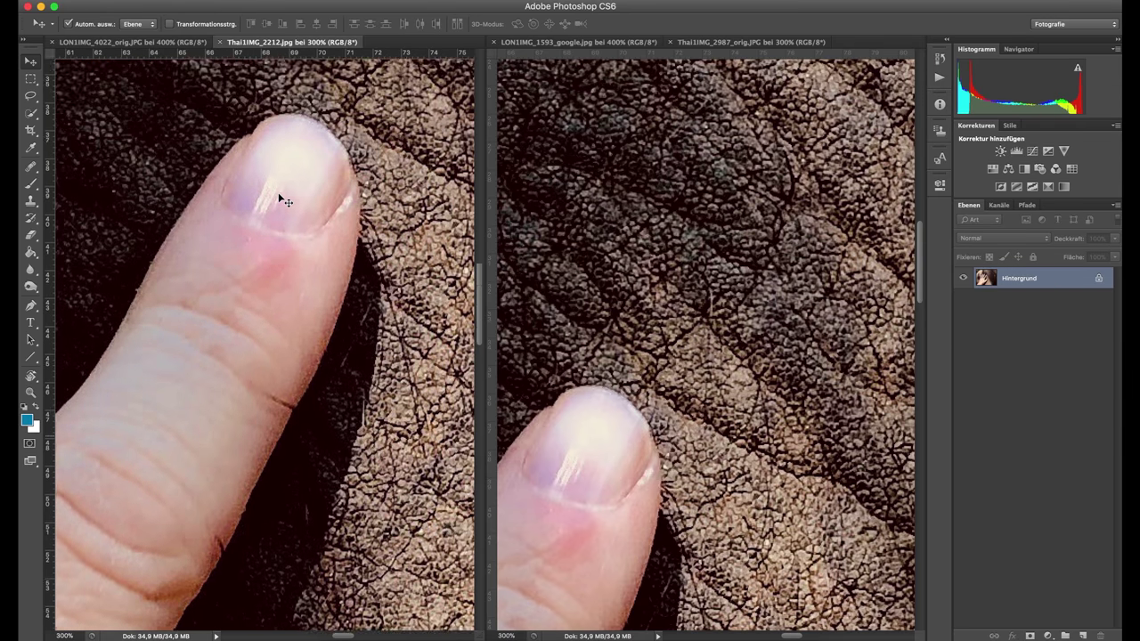
pyautogui.scroll(2, 281, 198)
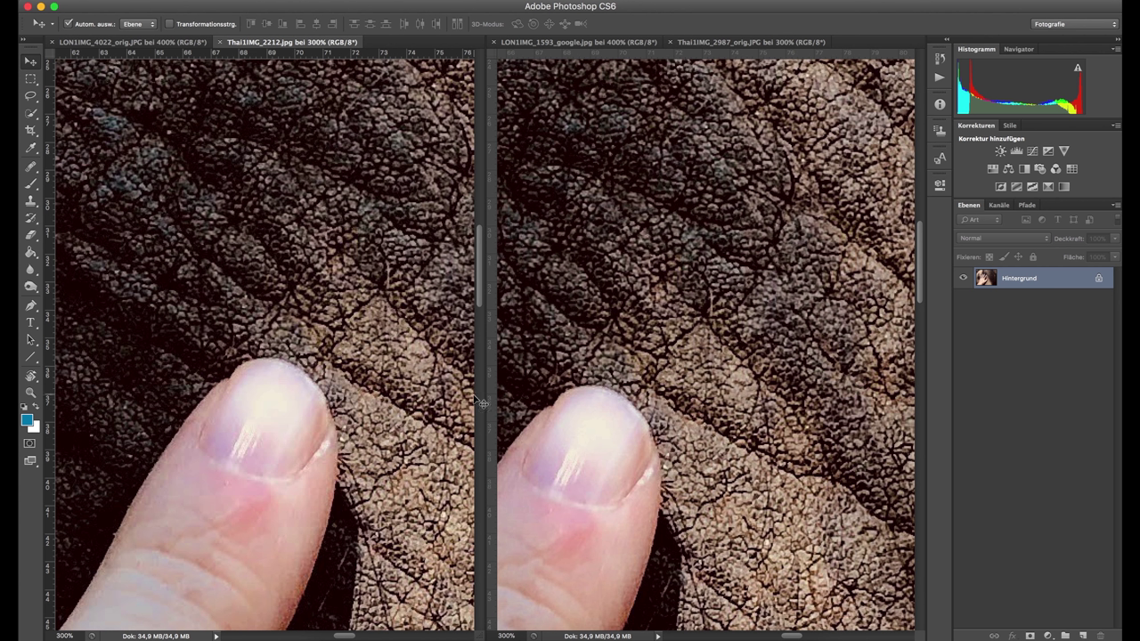
pyautogui.scroll(2, 476, 404)
pyautogui.hscroll(-3, 476, 404)
pyautogui.hscroll(3, 481, 403)
pyautogui.scroll(-1, 482, 403)
# Compare Finder info for both Thai JPGs (3,9 MB vs 5,6 MB, both 4032×3024), then close Thai1IMG_2987_orig.JPG's
pyautogui.press('super+Tab')
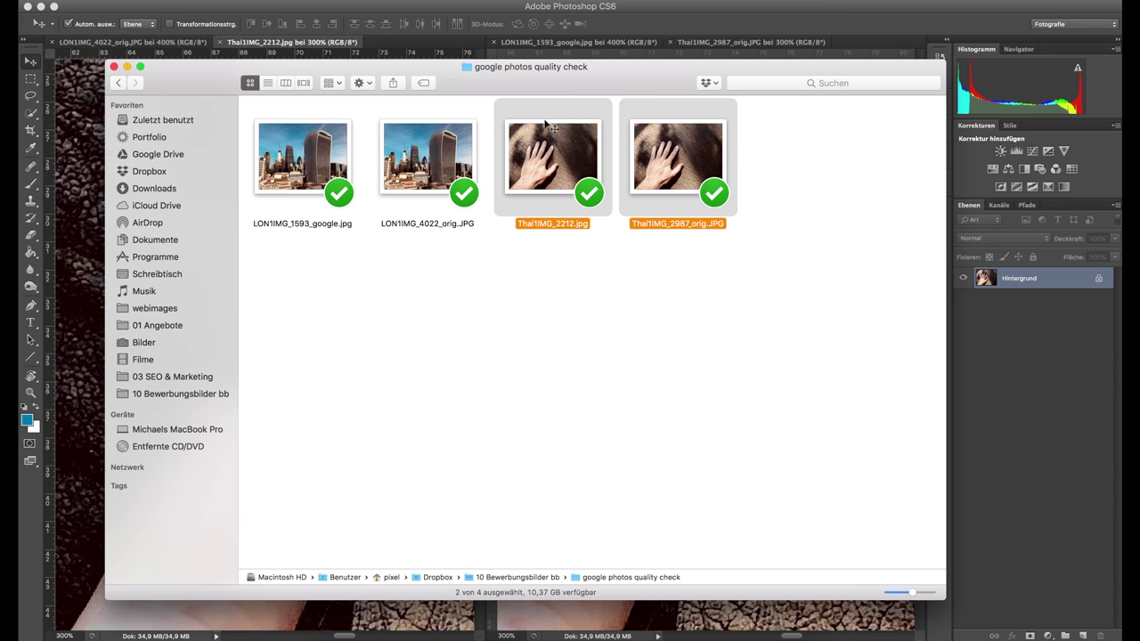
pyautogui.press('super+i')
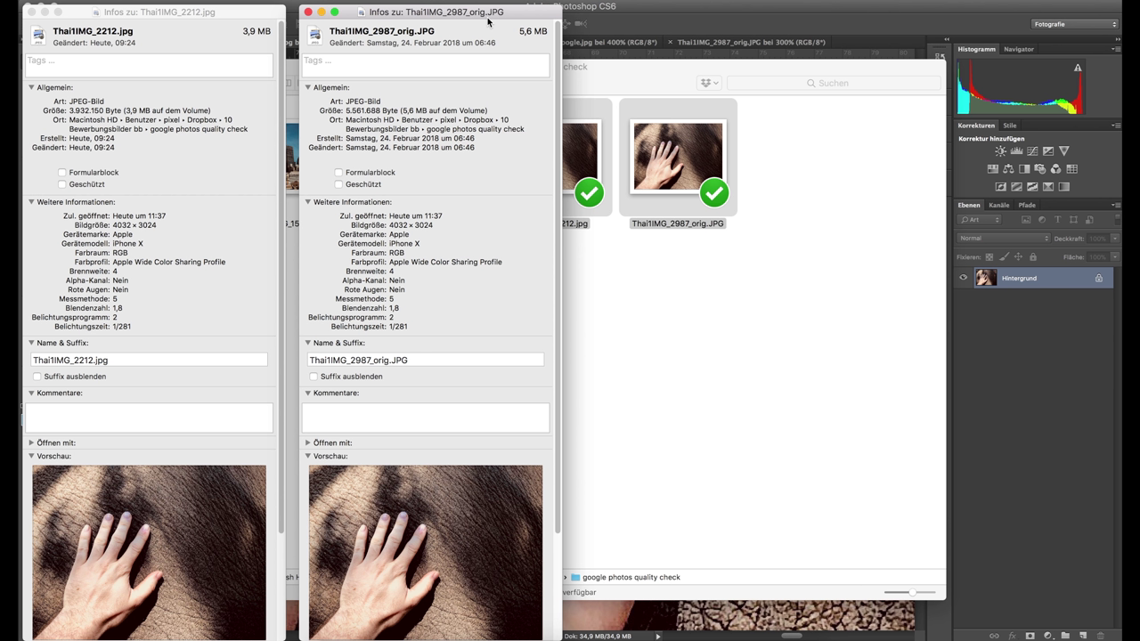
pyautogui.click(308, 13)
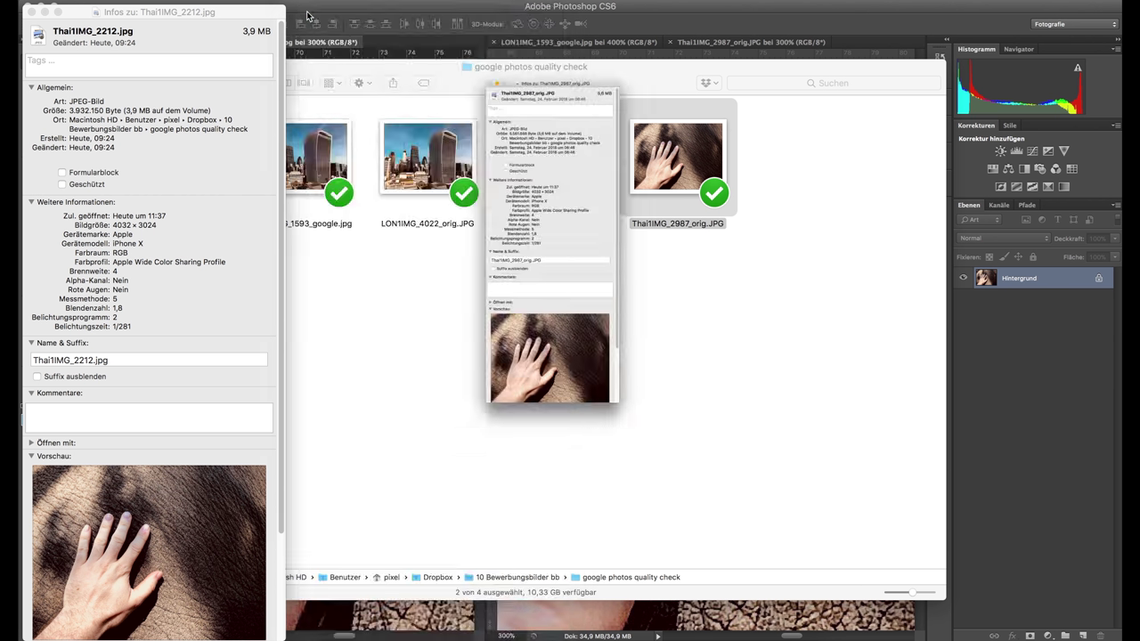